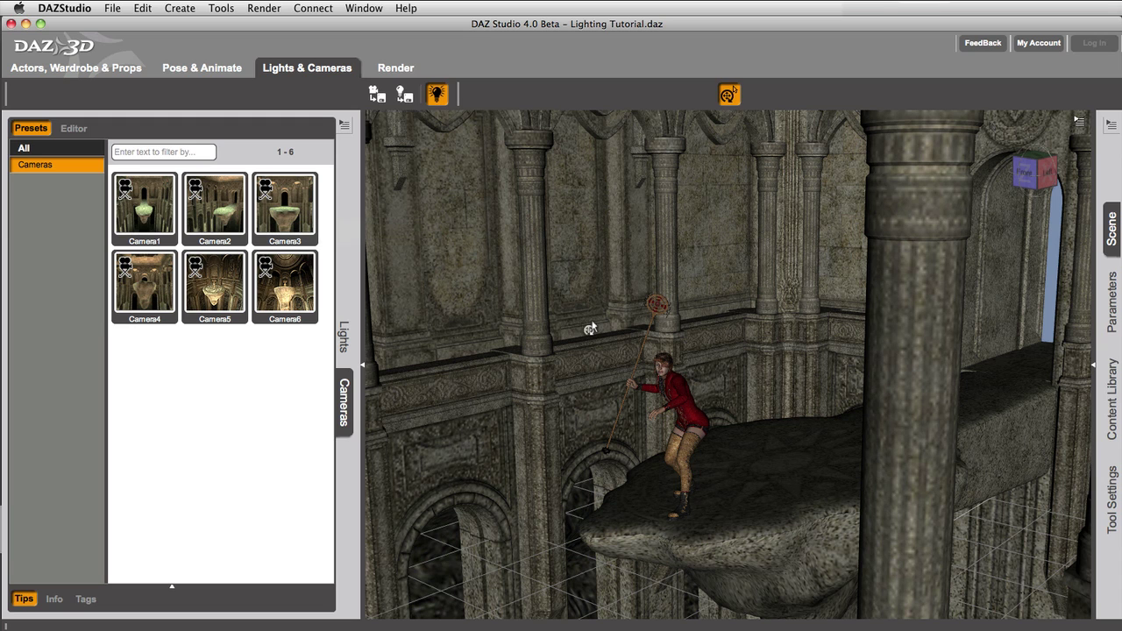
# Step: Orbit the viewport to a near-front view framing the whole building and the figure
pyautogui.click(1078, 199)
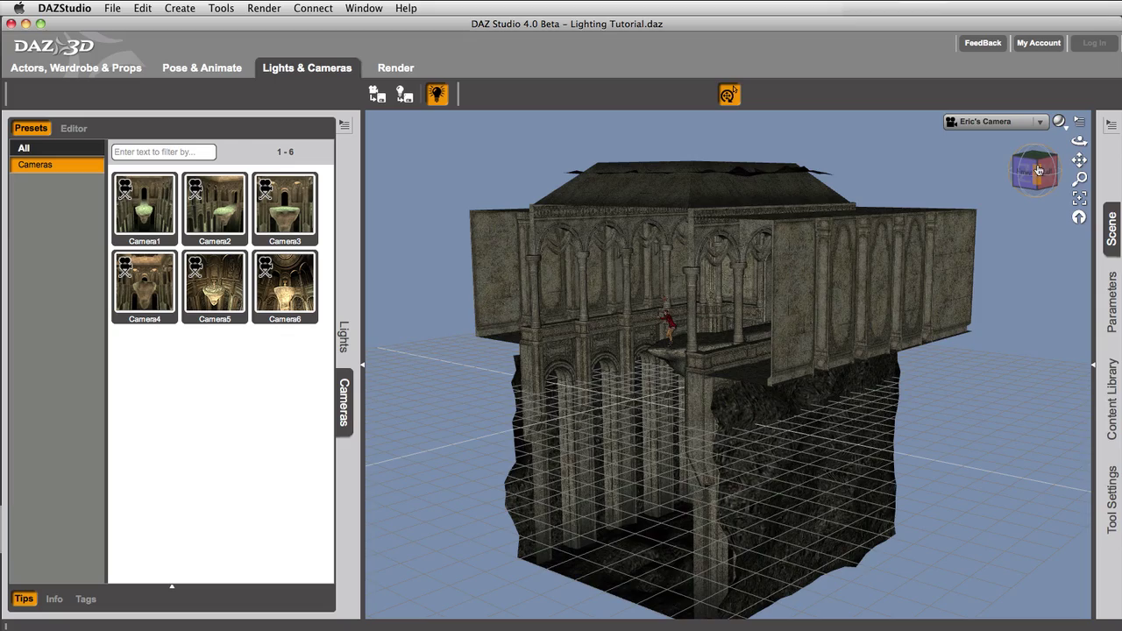
pyautogui.moveTo(1039, 170)
pyautogui.mouseDown()
pyautogui.moveTo(1008, 172)
pyautogui.moveTo(1026, 172)
pyautogui.mouseUp()
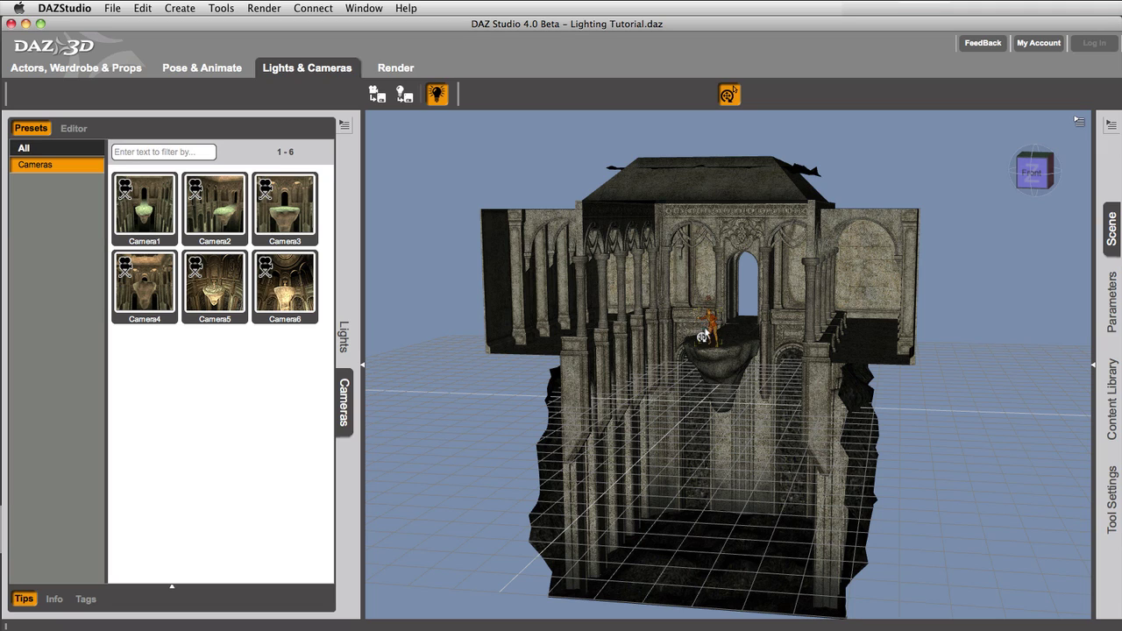
pyautogui.moveTo(1036, 180); pyautogui.dragTo(1030, 179)
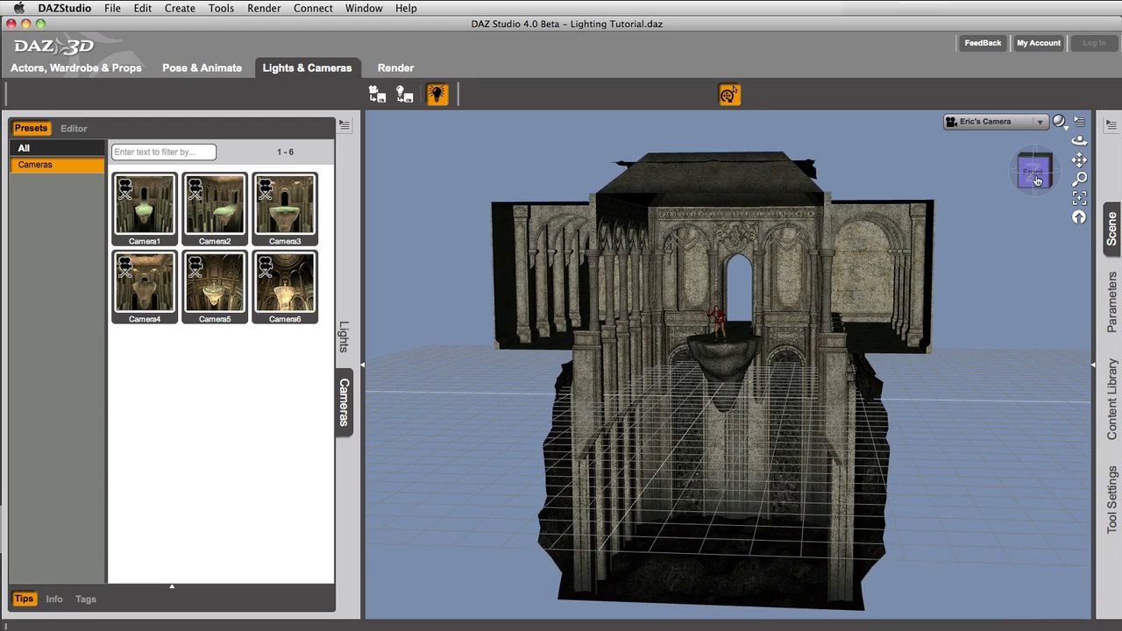
pyautogui.moveTo(1037, 181); pyautogui.dragTo(1032, 180)
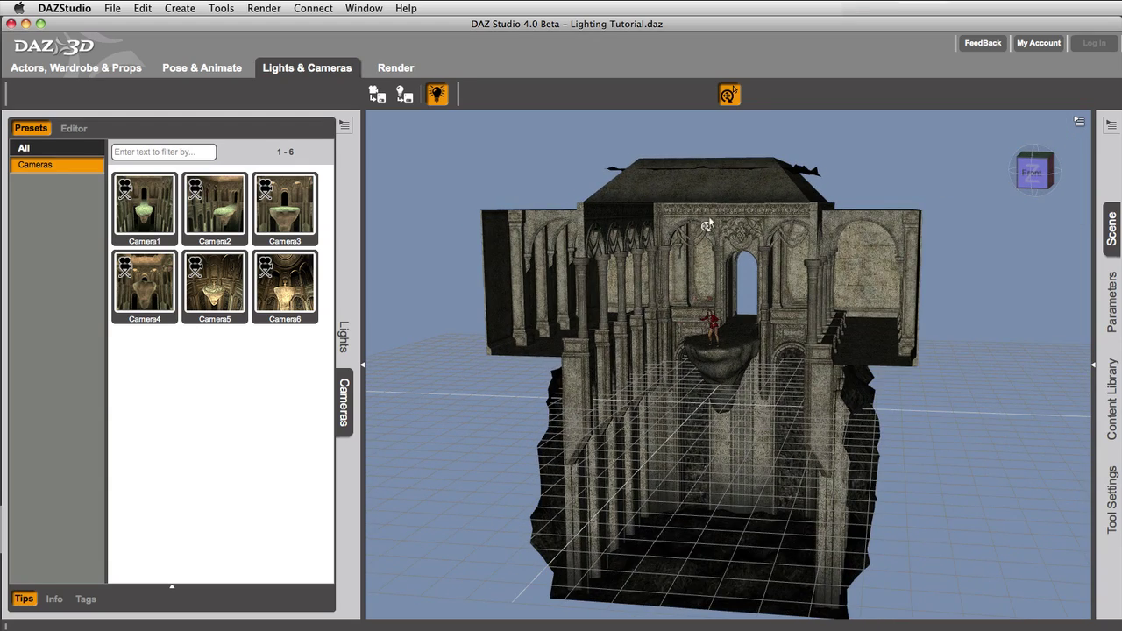
# Step: Preview the Camera1 through Camera6 presets, settle on Camera4, and show the Scene node list
pyautogui.doubleClick(146, 222)
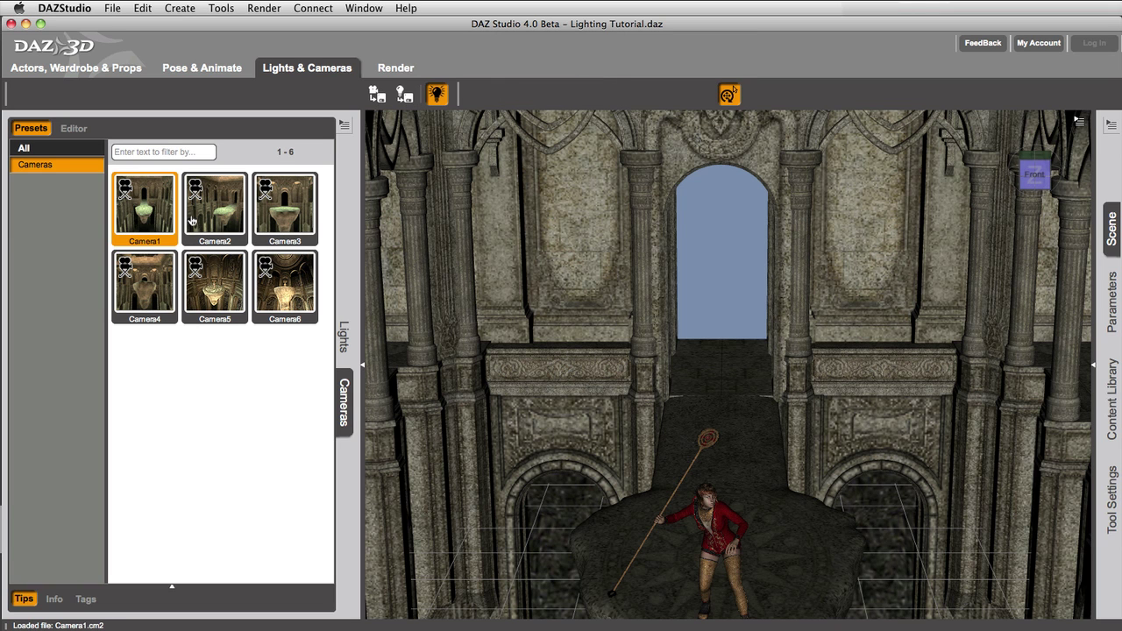
pyautogui.doubleClick(193, 221)
pyautogui.doubleClick(269, 222)
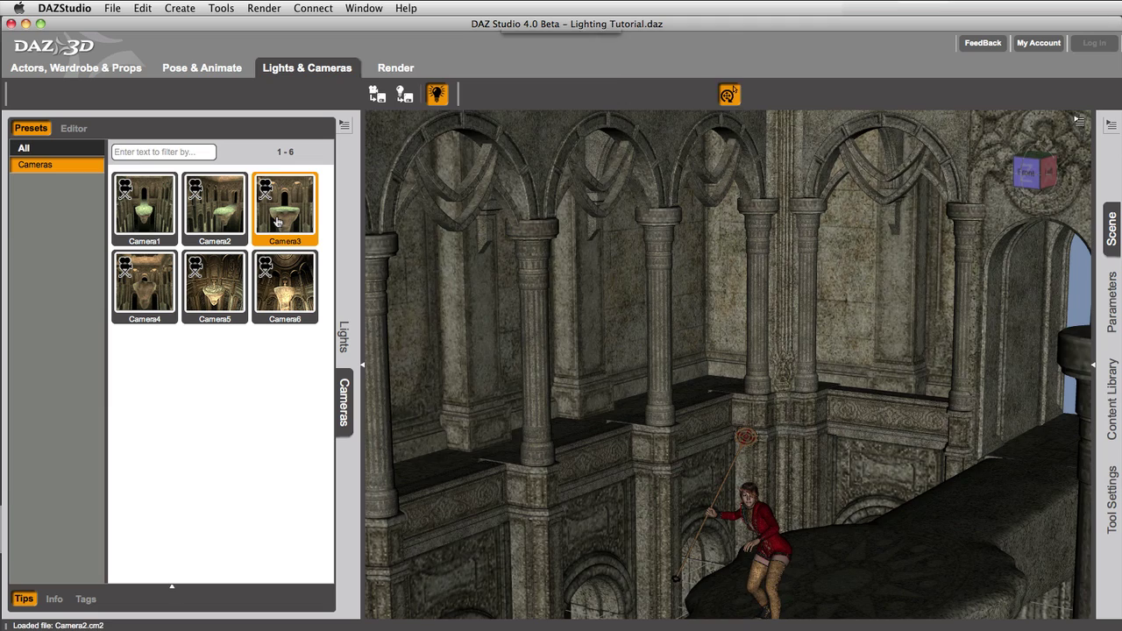
pyautogui.doubleClick(136, 302)
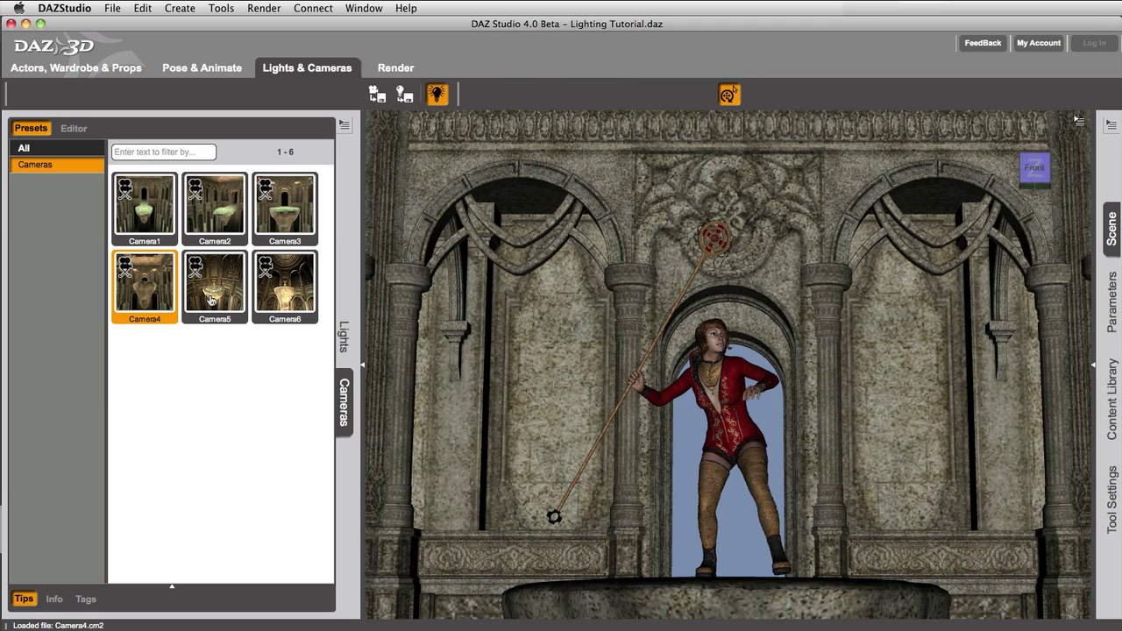
pyautogui.doubleClick(210, 300)
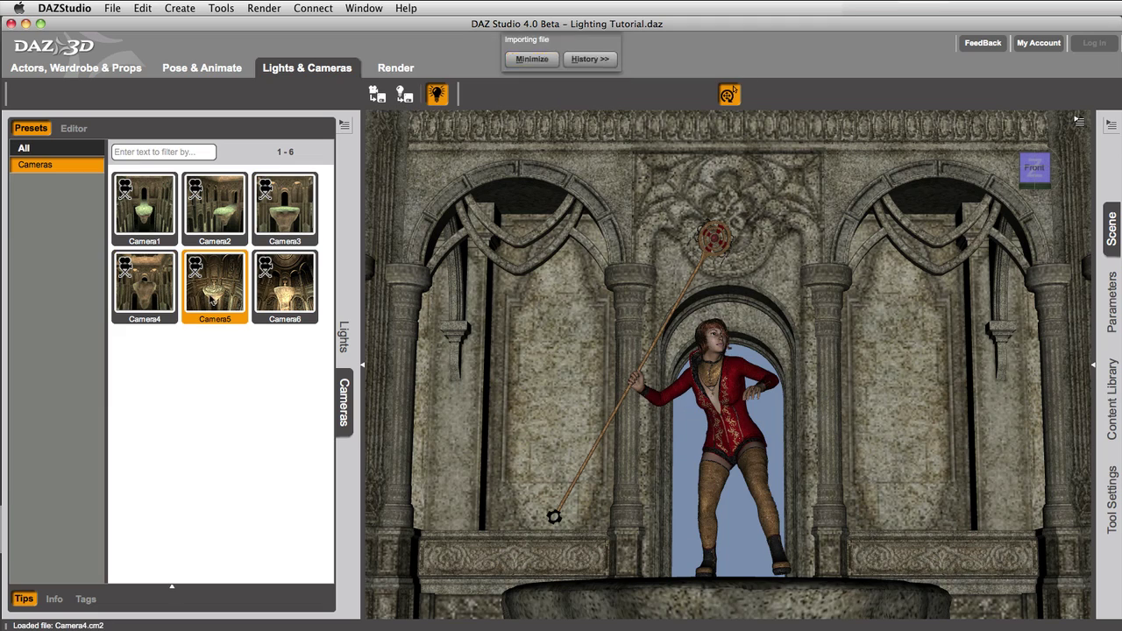
pyautogui.doubleClick(285, 295)
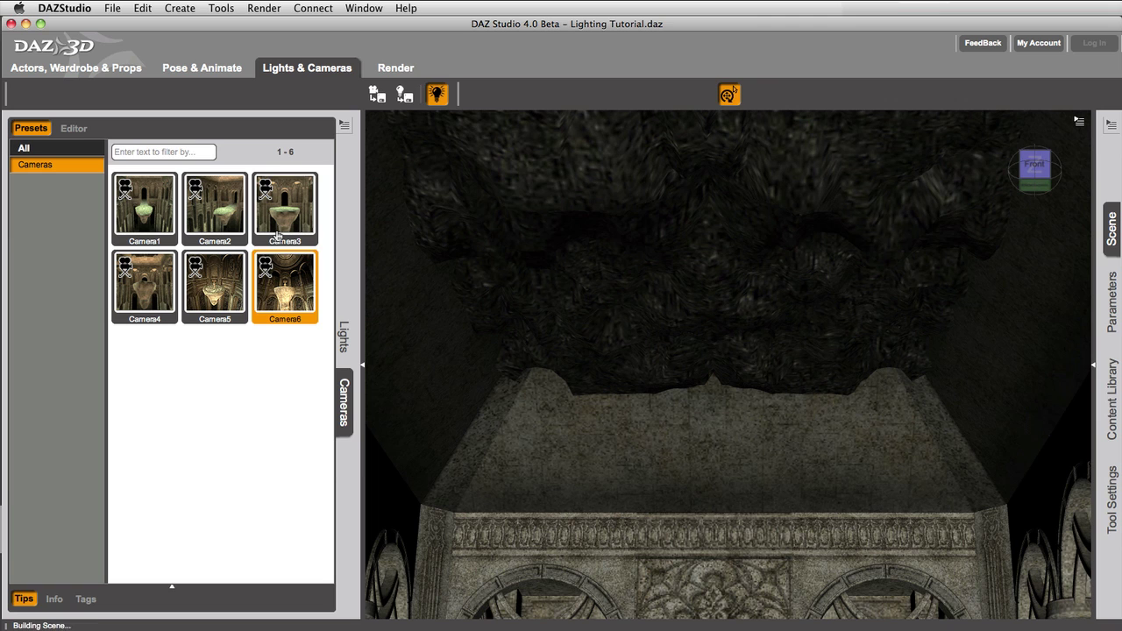
pyautogui.doubleClick(278, 231)
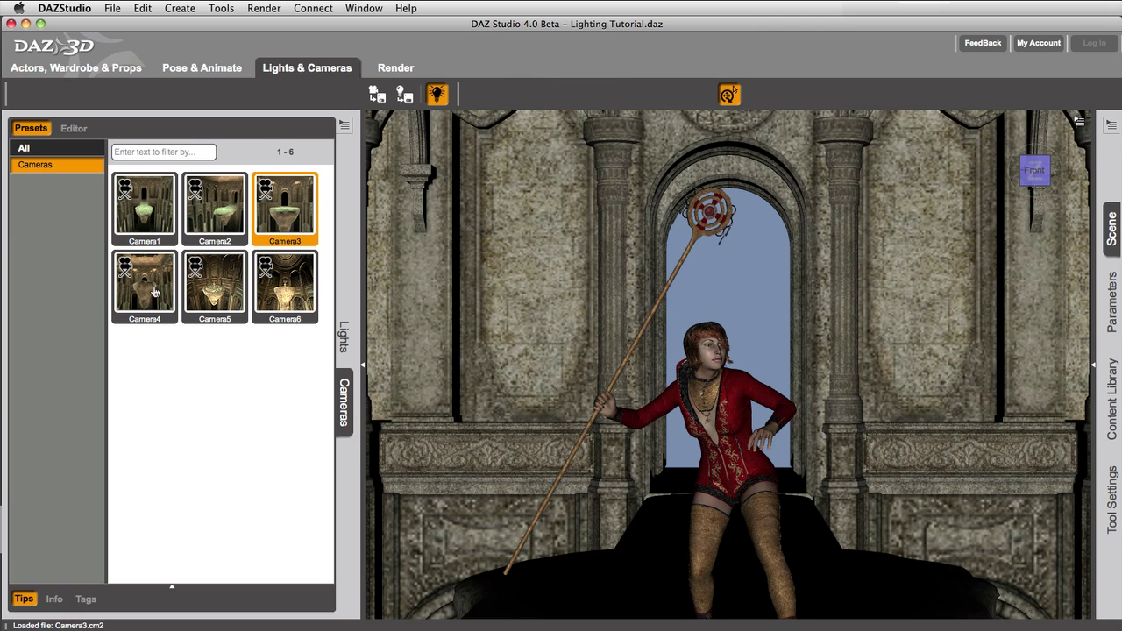
pyautogui.doubleClick(155, 291)
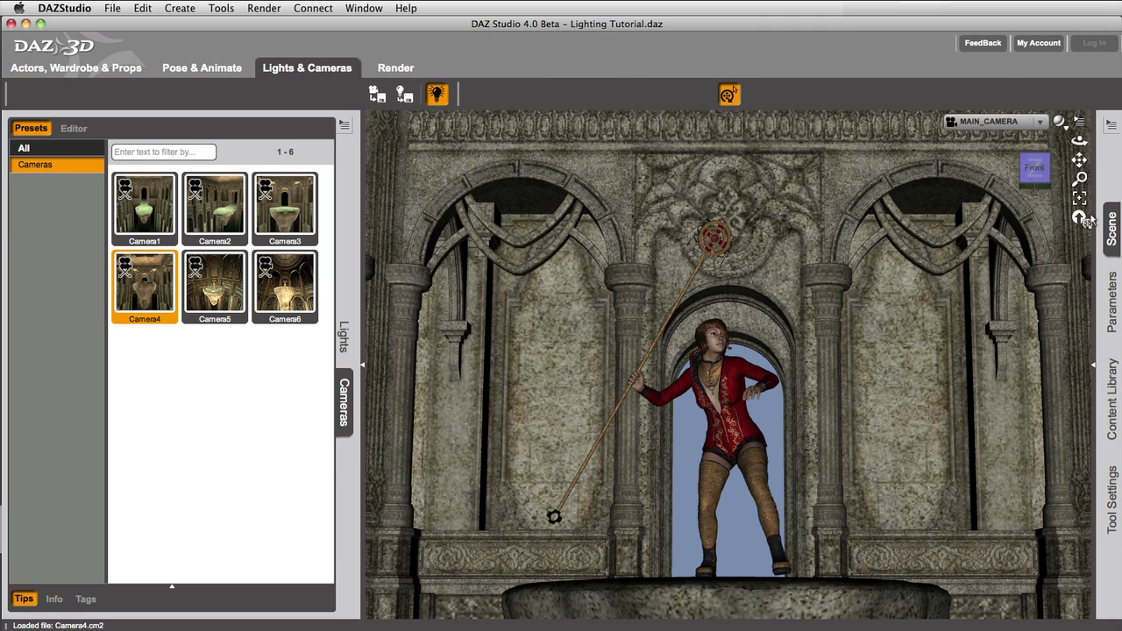
pyautogui.click(1110, 230)
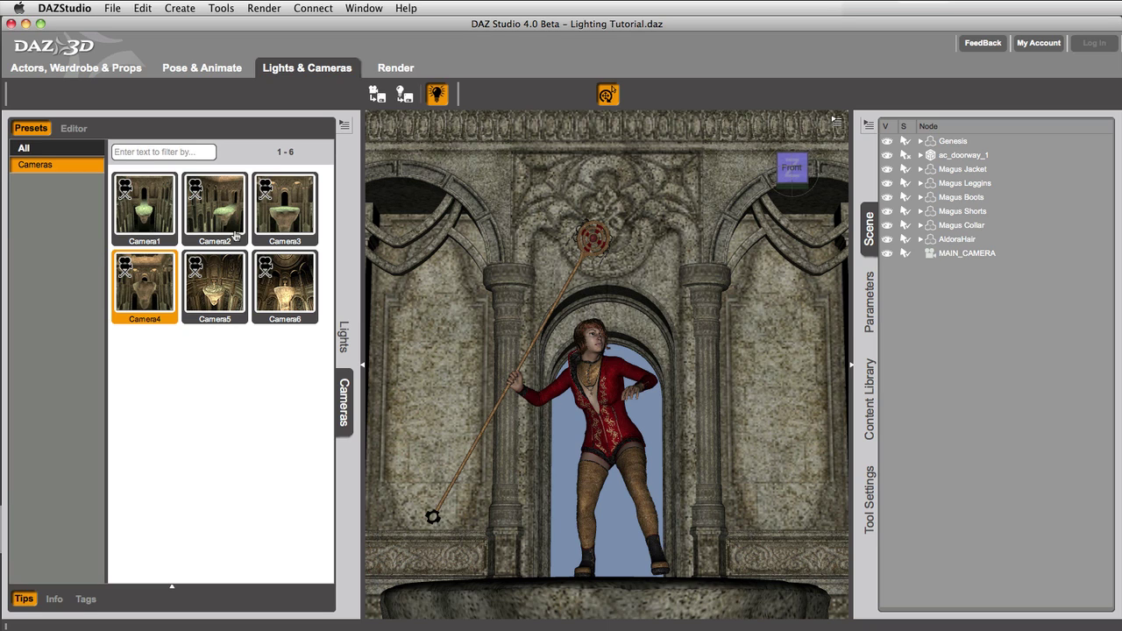
# Step: Remove MAIN_CAMERA from the scene
pyautogui.click(954, 254)
pyautogui.rightClick(964, 254)
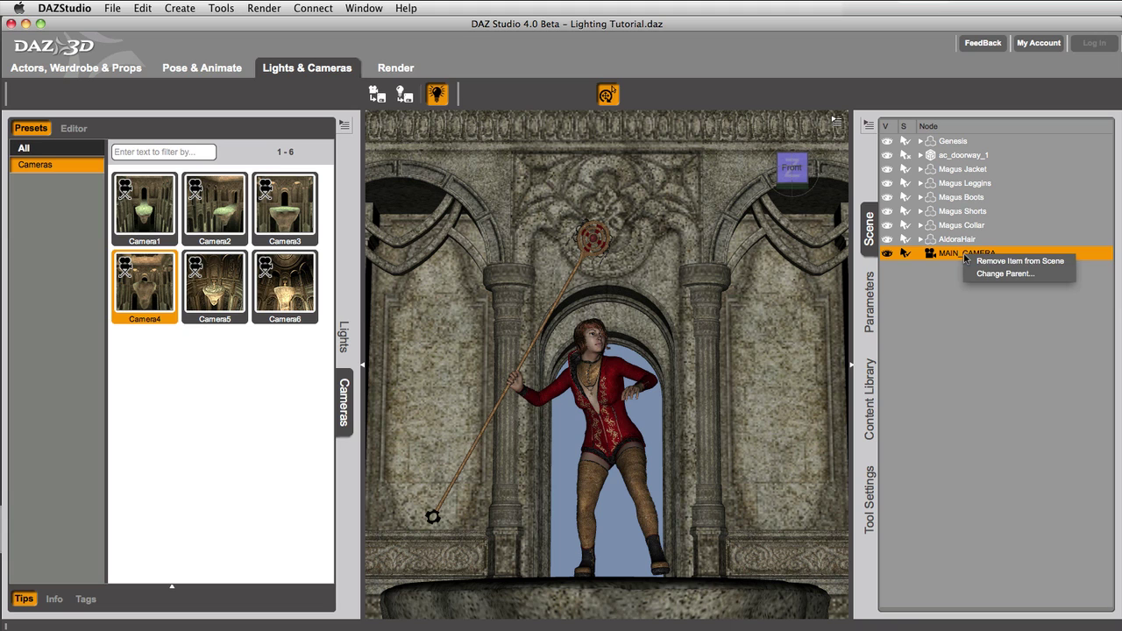
pyautogui.click(971, 262)
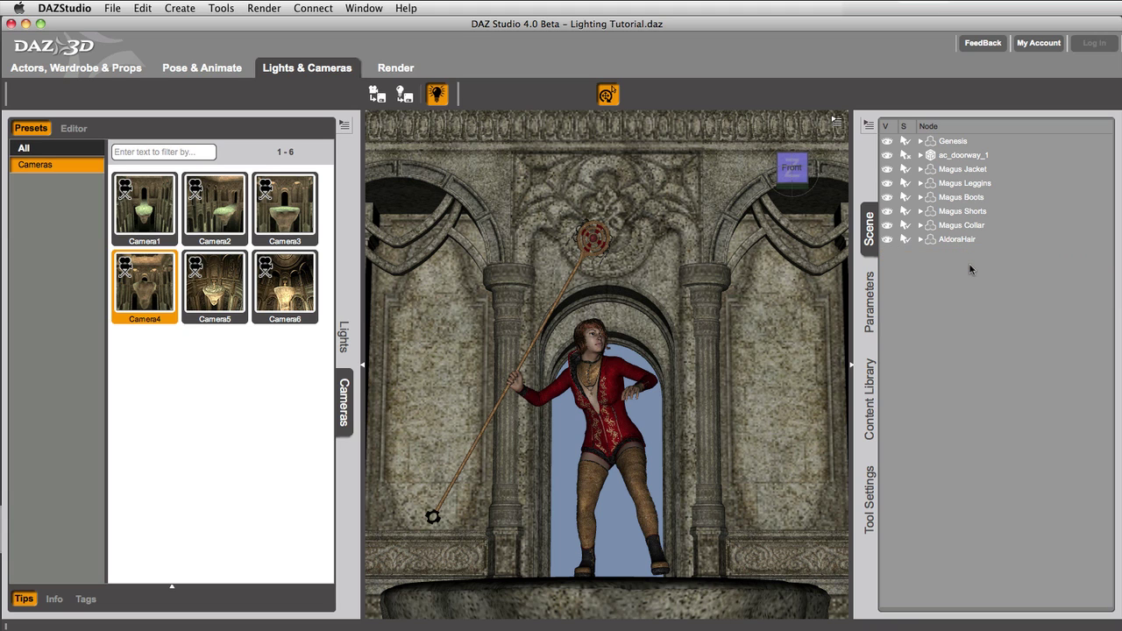
# Step: Switch the viewport to Perspective View and load the Camera1 preset
pyautogui.click(782, 127)
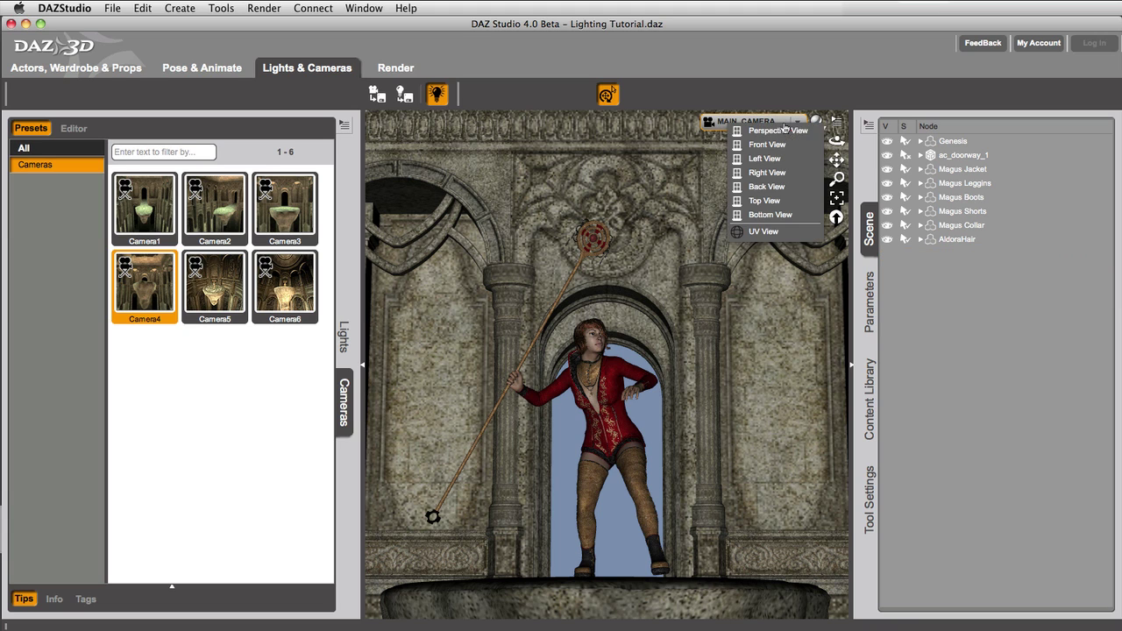
pyautogui.click(776, 131)
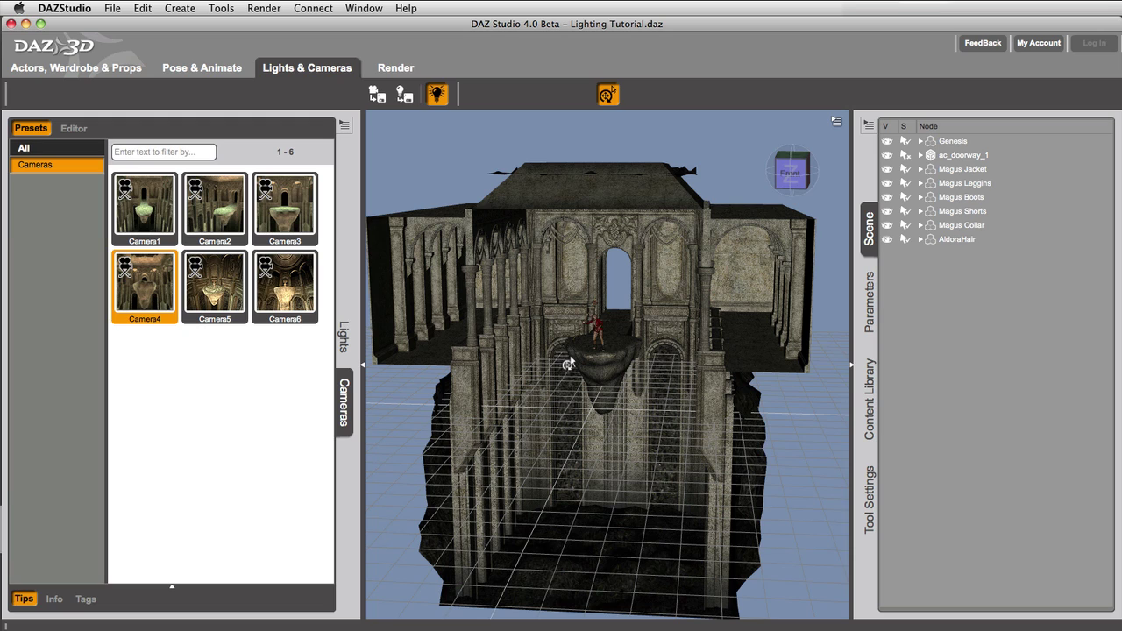
pyautogui.doubleClick(140, 216)
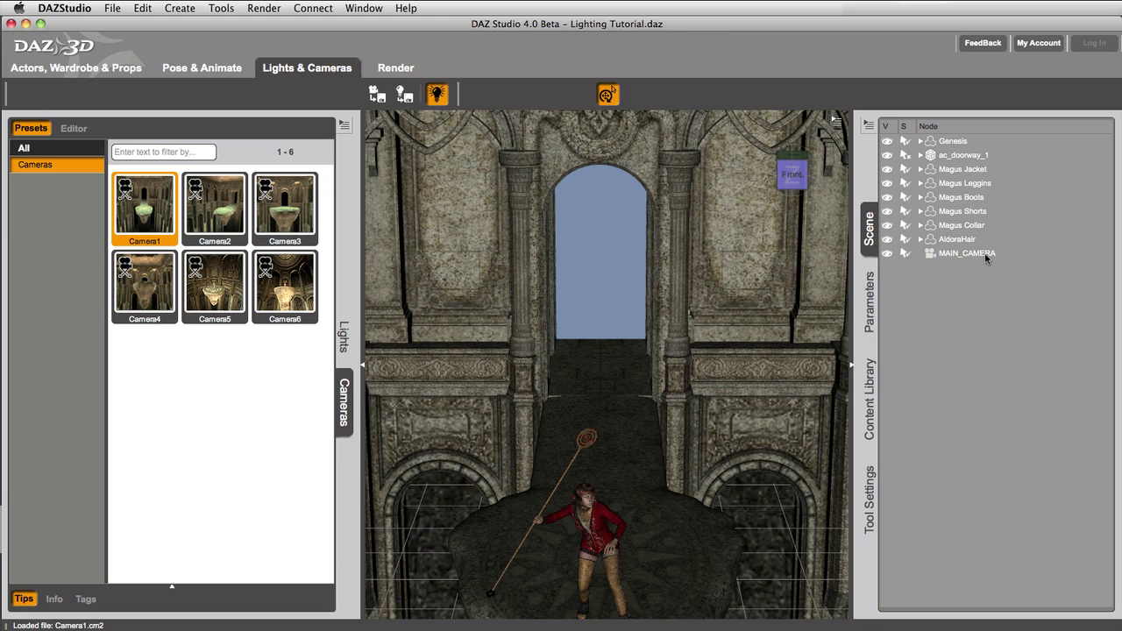
pyautogui.moveTo(775, 126)
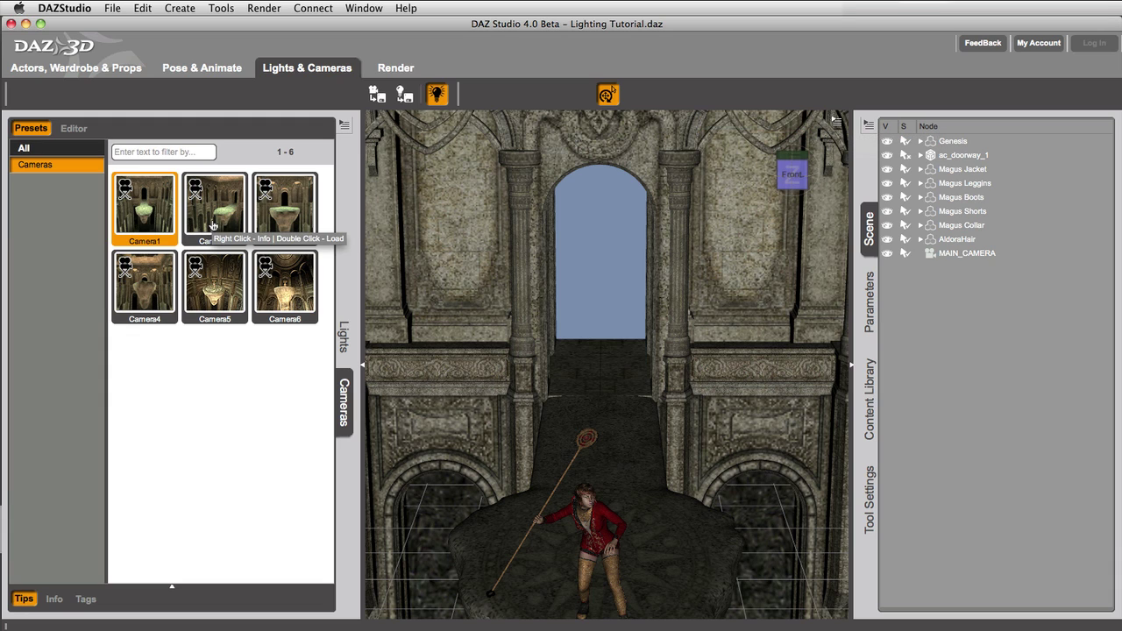
# Step: With MAIN_CAMERA selected, load the Camera2 preset in place of Camera1
pyautogui.click(970, 254)
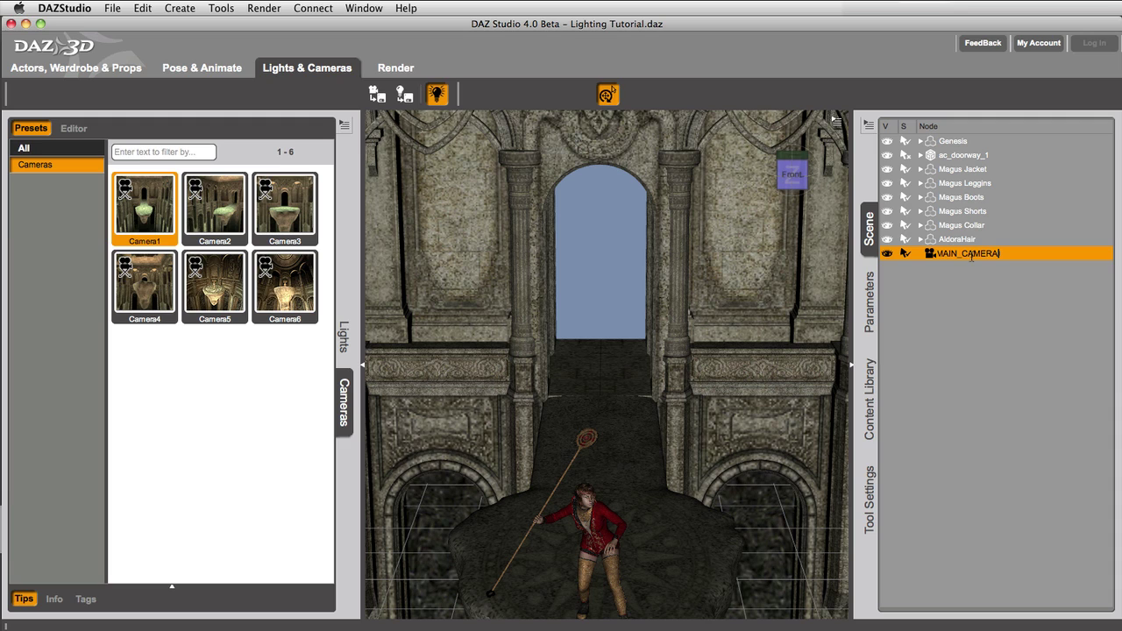
pyautogui.write('camera 1')
pyautogui.doubleClick(211, 227)
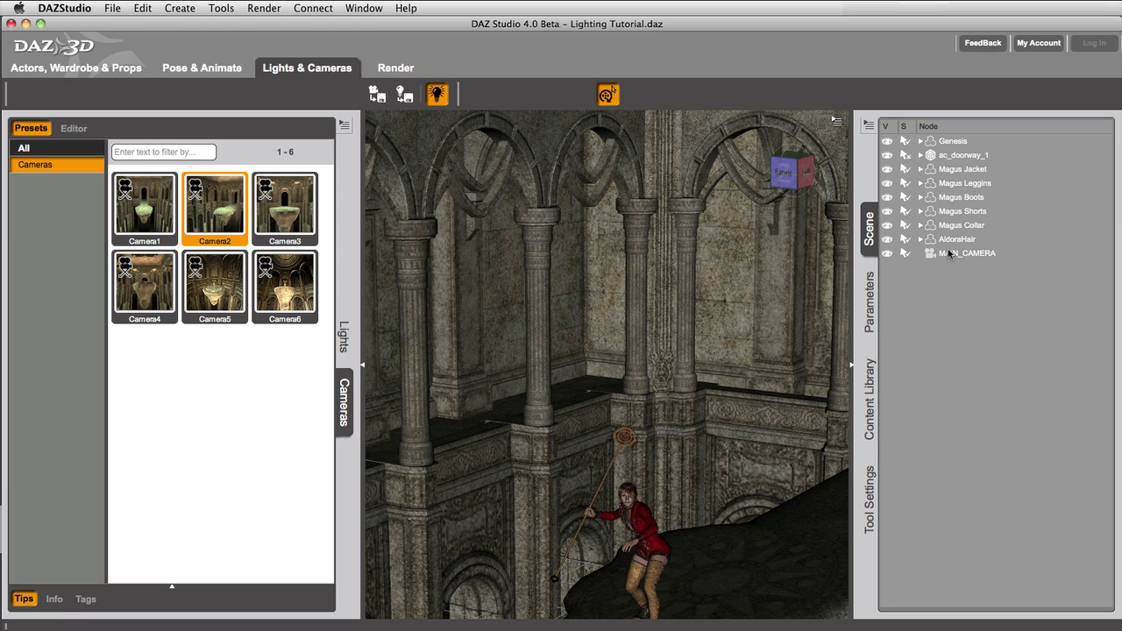
# Step: Orbit MAIN_CAMERA and tilt it down toward the figure beside the column
pyautogui.click(952, 255)
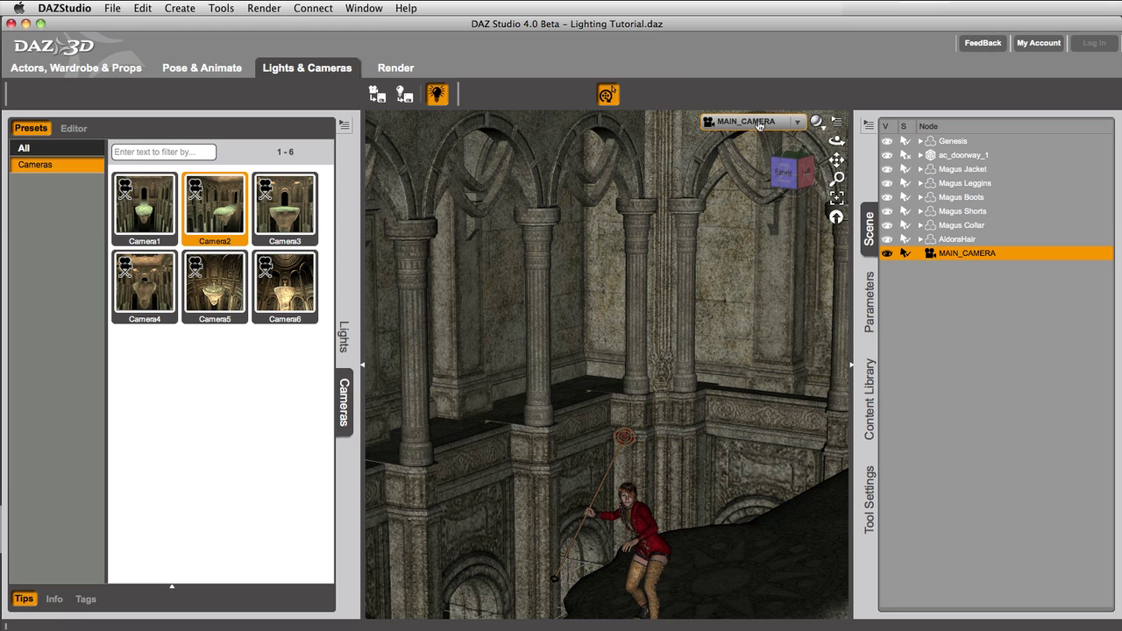
pyautogui.moveTo(785, 182); pyautogui.dragTo(814, 179)
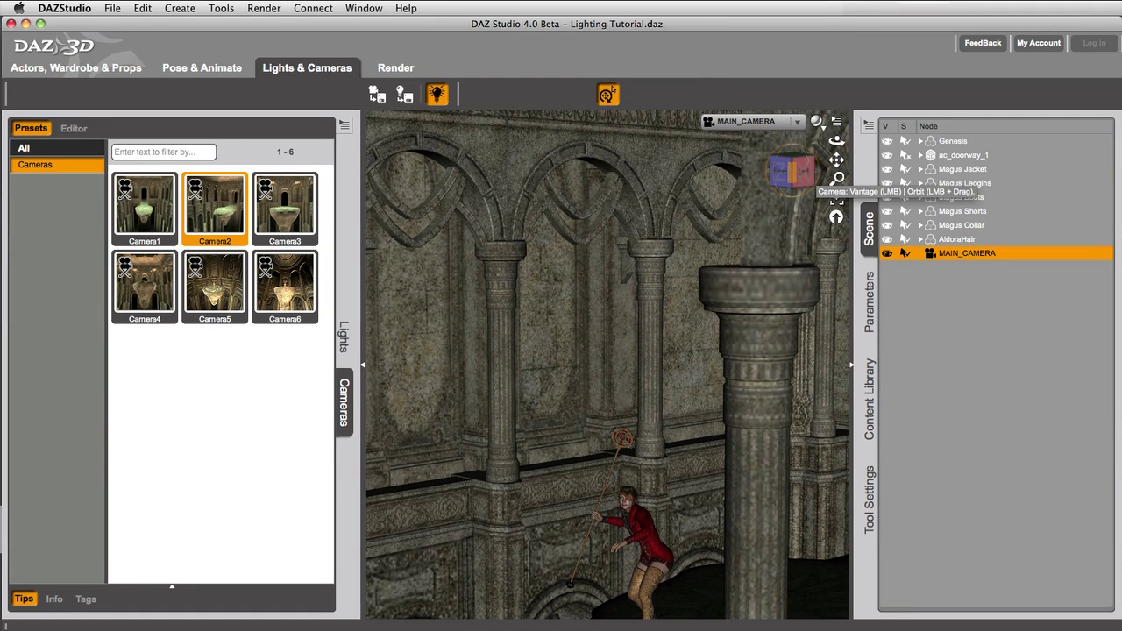
pyautogui.moveTo(794, 168); pyautogui.dragTo(839, 145)
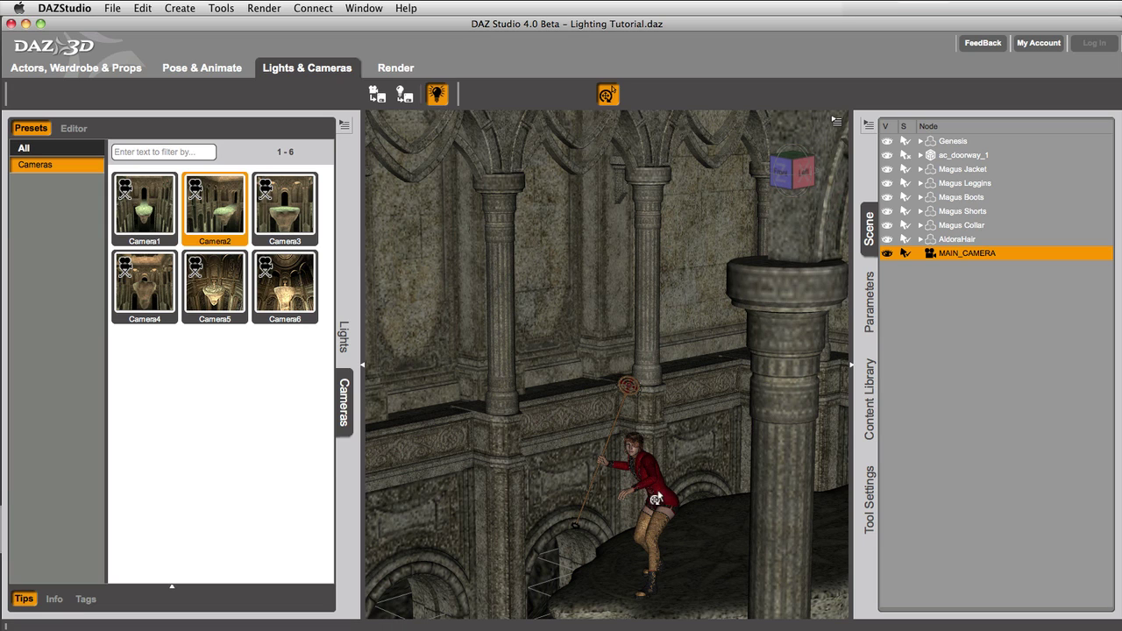
# Step: Rename the MAIN_CAMERA node to 'Eric's Camera'
pyautogui.rightClick(947, 254)
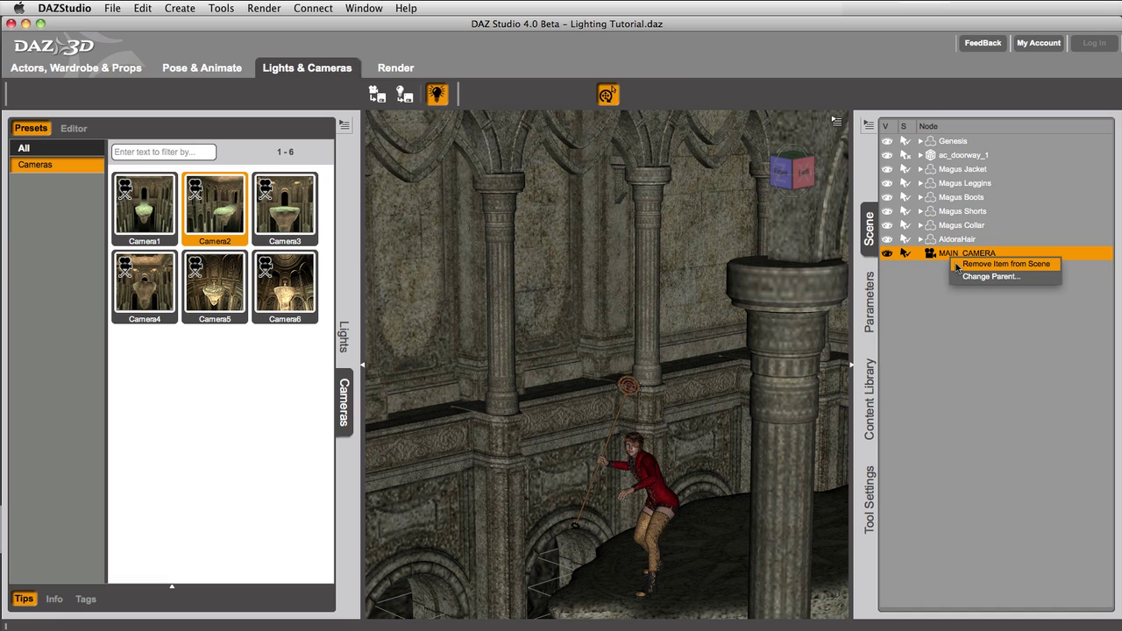
pyautogui.click(954, 255)
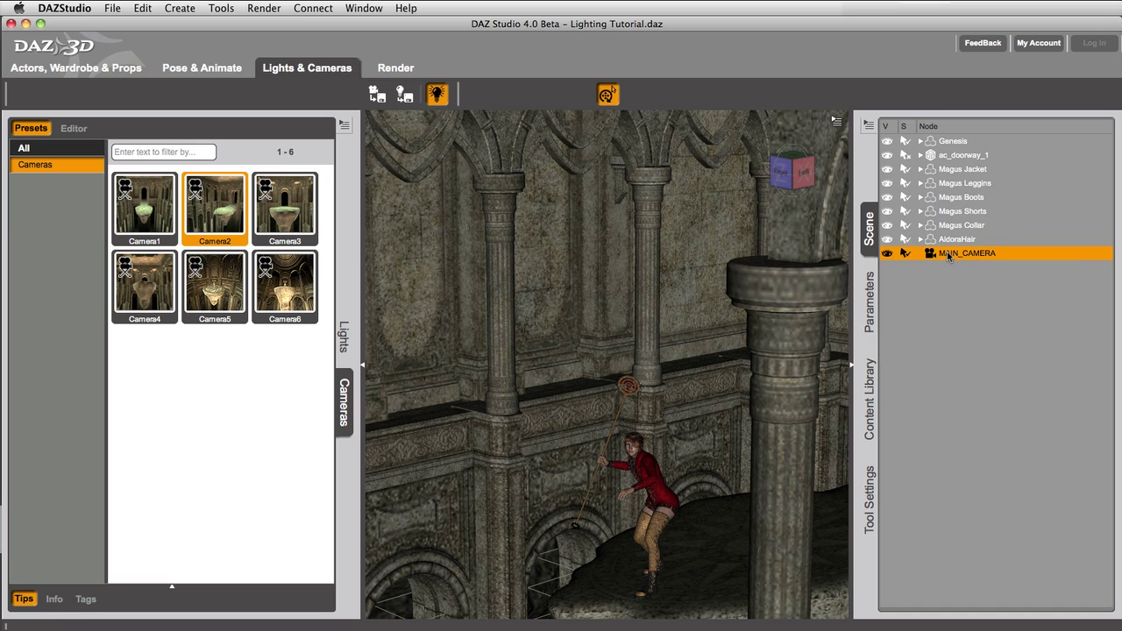
pyautogui.doubleClick(955, 255)
pyautogui.press('BackSpace')
pyautogui.press('BackSpace')
pyautogui.press('BackSpace')
pyautogui.press('BackSpace')
pyautogui.press('BackSpace')
pyautogui.press('BackSpace')
pyautogui.press('BackSpace')
pyautogui.press('BackSpace')
pyautogui.press('BackSpace')
pyautogui.press('BackSpace')
pyautogui.press('BackSpace')
pyautogui.press('Return')
# Step: Save a new camera preset of the current frame and selected camera
pyautogui.click(145, 10)
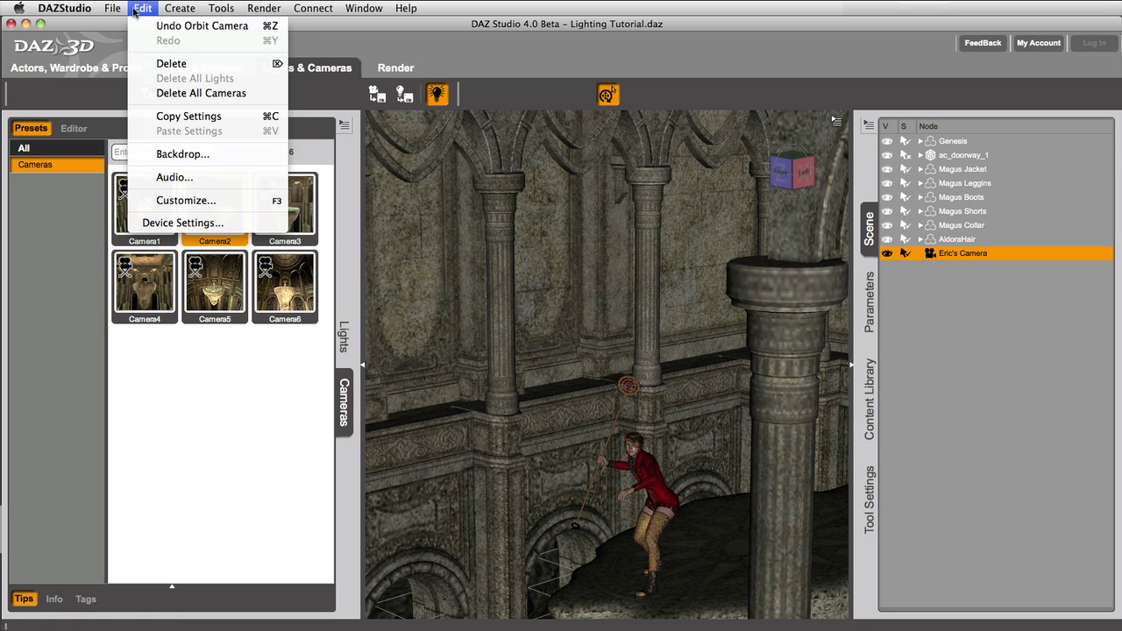
pyautogui.moveTo(135, 95)
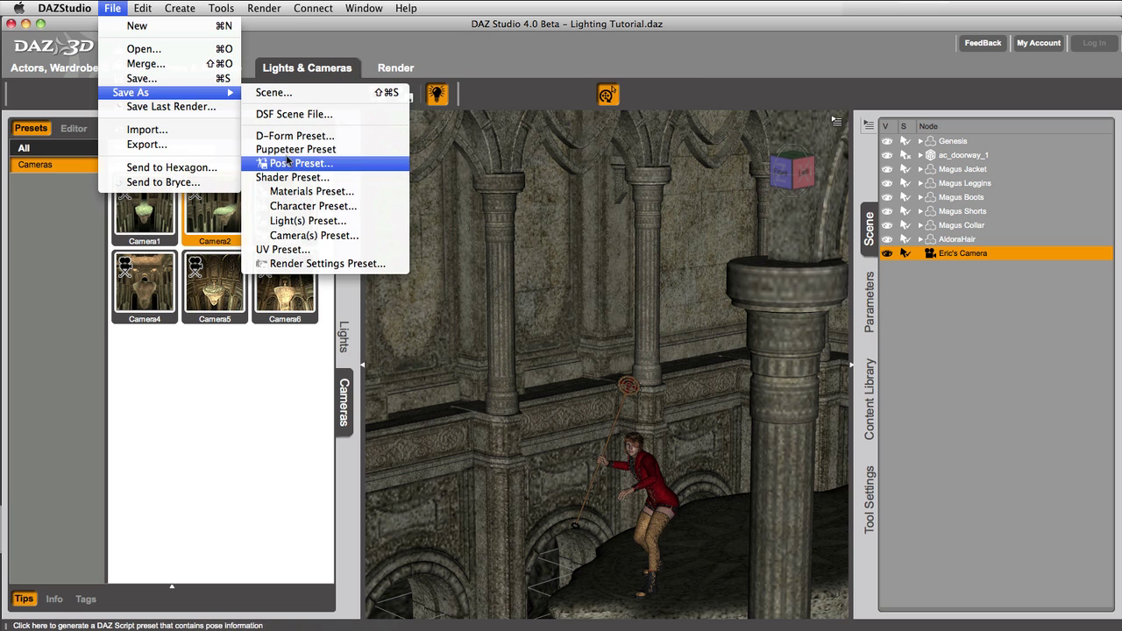
pyautogui.press('Escape')
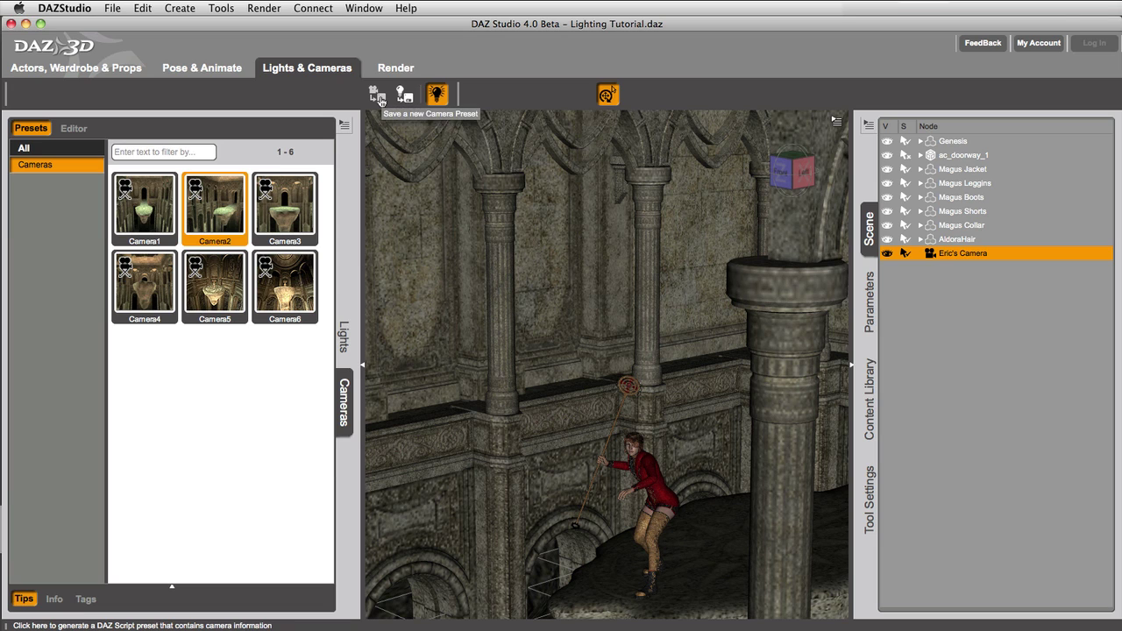
pyautogui.click(377, 96)
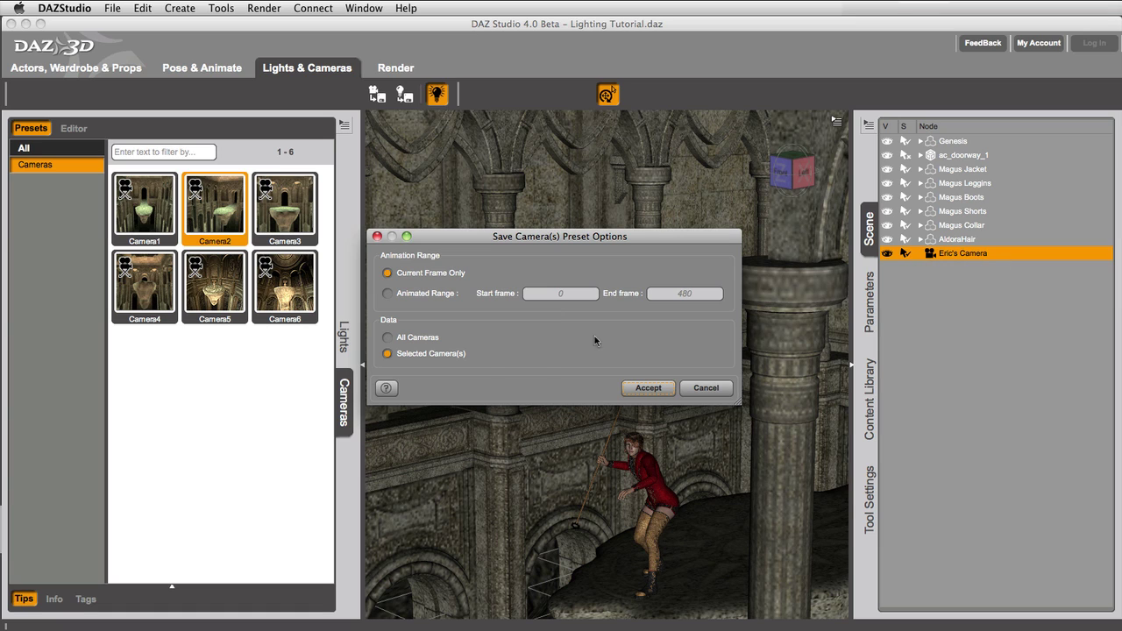
pyautogui.click(667, 390)
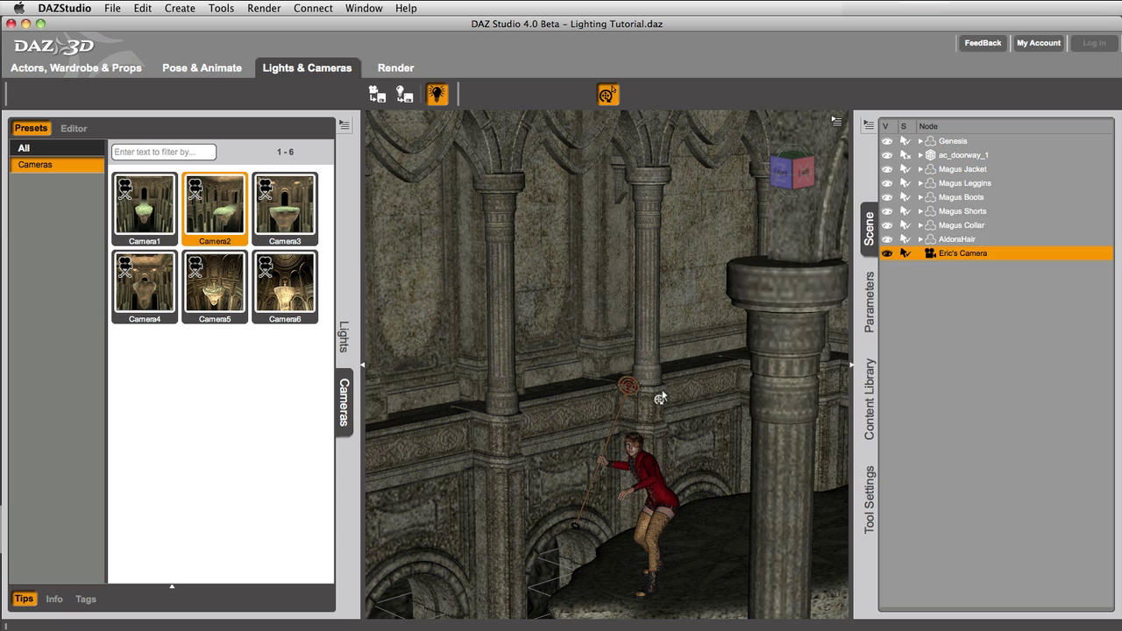
# Step: Save the preset as 'Eric's Camera' in the Cameras folder as DAZ Script 2 Binary
pyautogui.moveTo(909, 208); pyautogui.dragTo(672, 207)
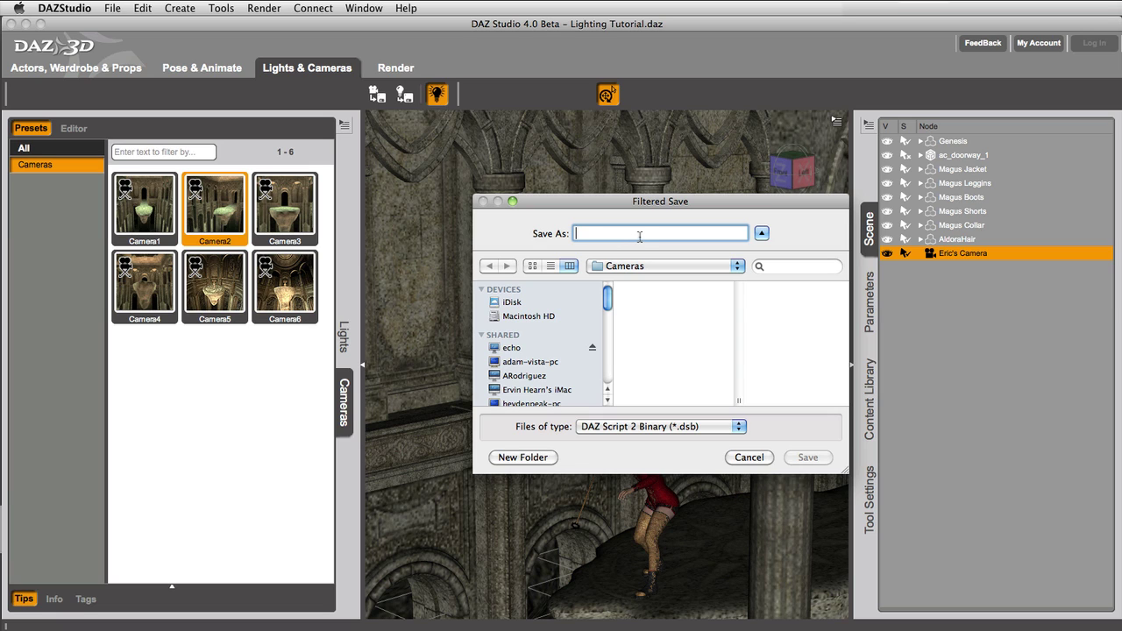
pyautogui.click(647, 266)
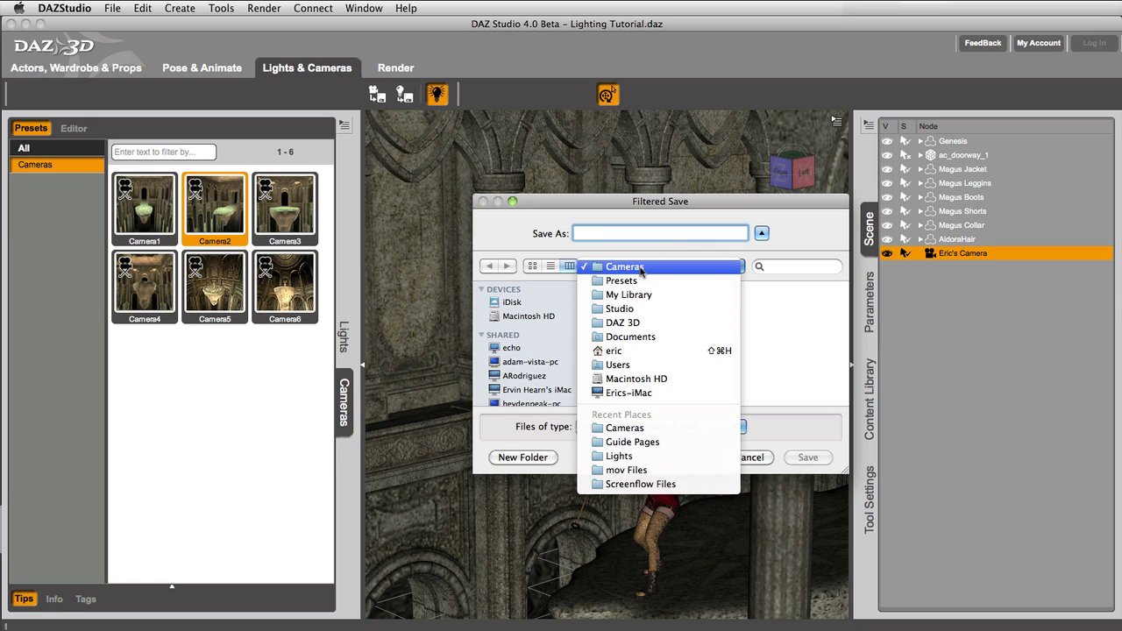
pyautogui.click(666, 218)
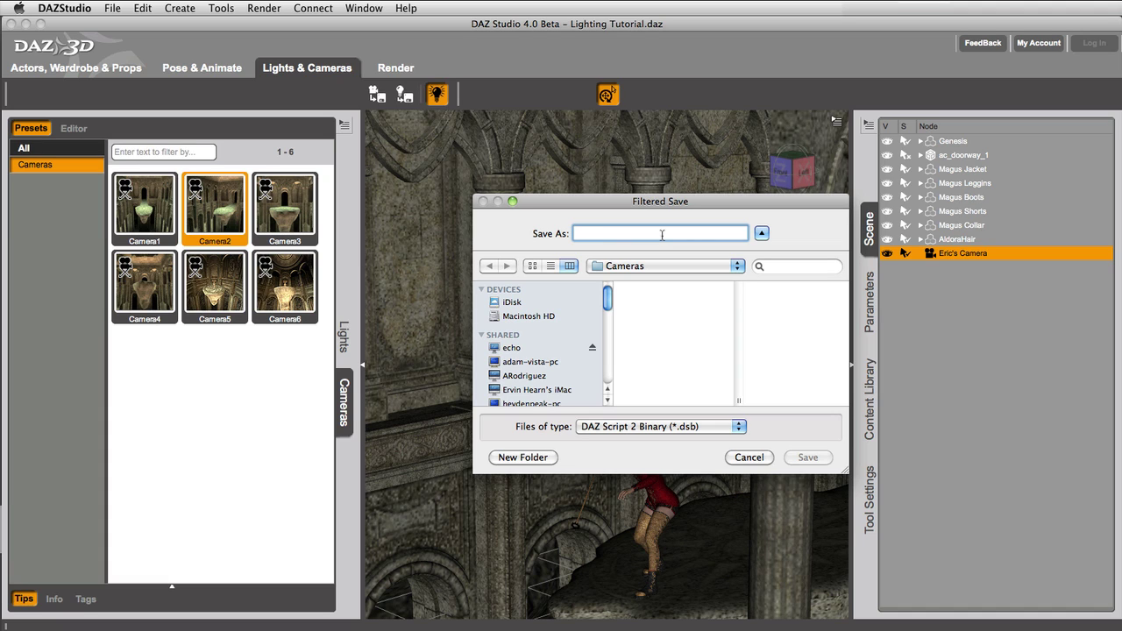
pyautogui.write("Eric's ")
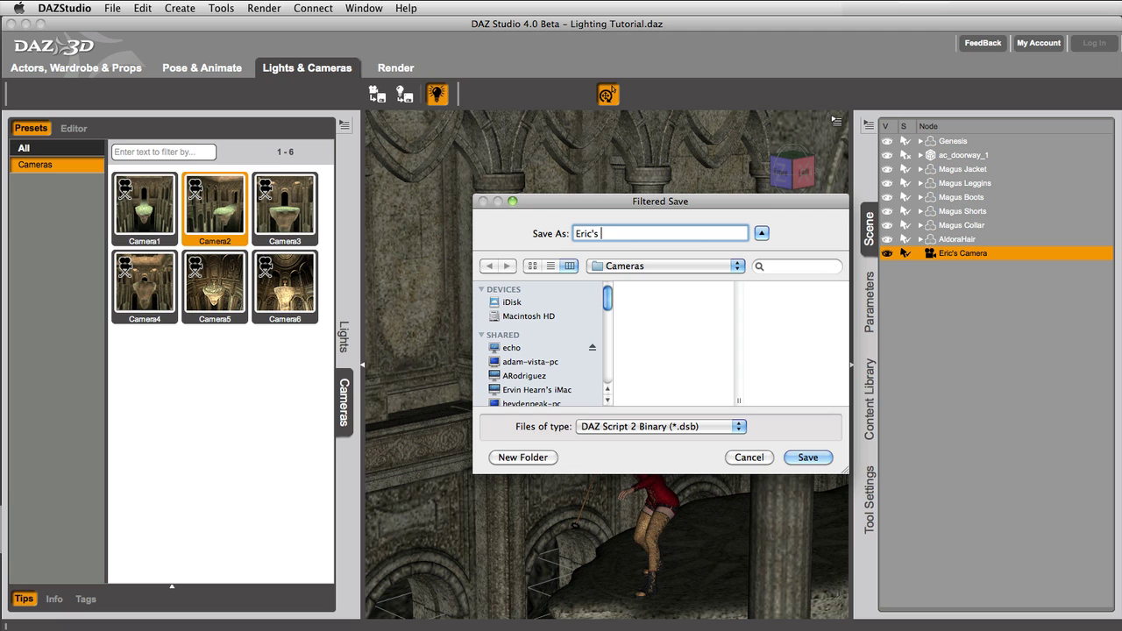
pyautogui.write('Camera')
pyautogui.press('Return')
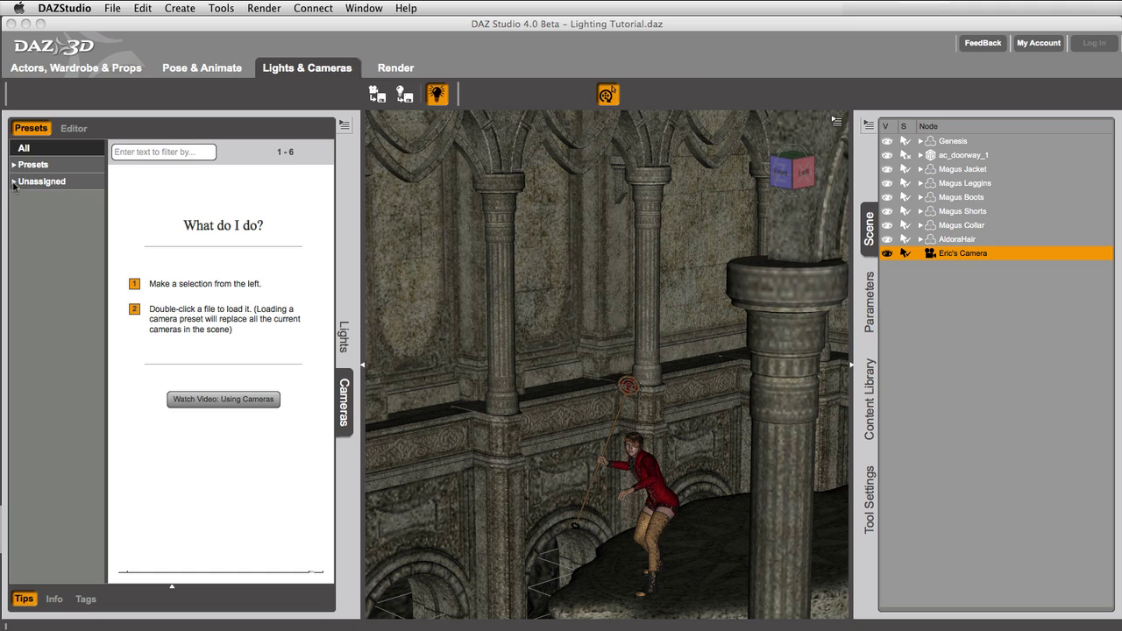
# Step: Move the Eric's Camera preset from Unassigned into the Default > Presets > Cameras category
pyautogui.click(37, 183)
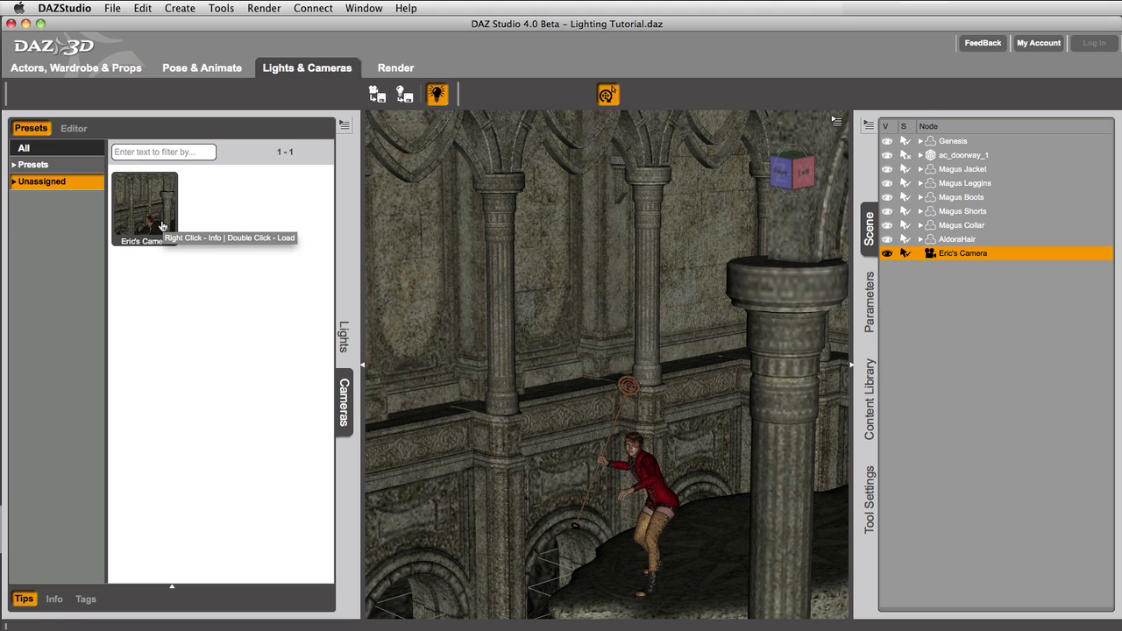
pyautogui.click(51, 166)
pyautogui.click(49, 182)
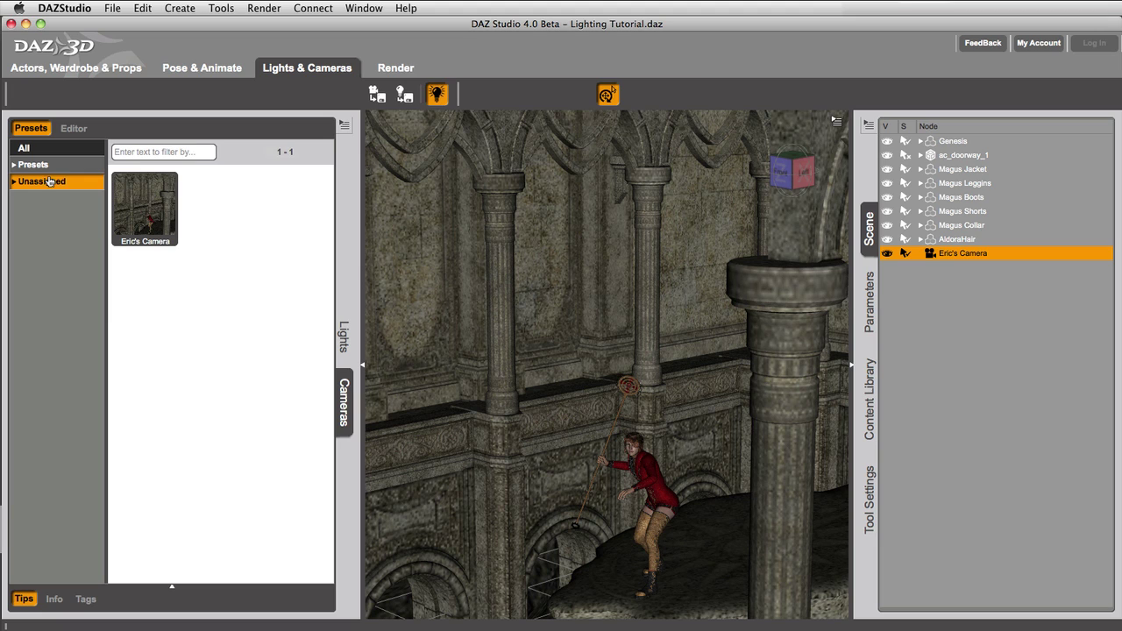
pyautogui.rightClick(141, 207)
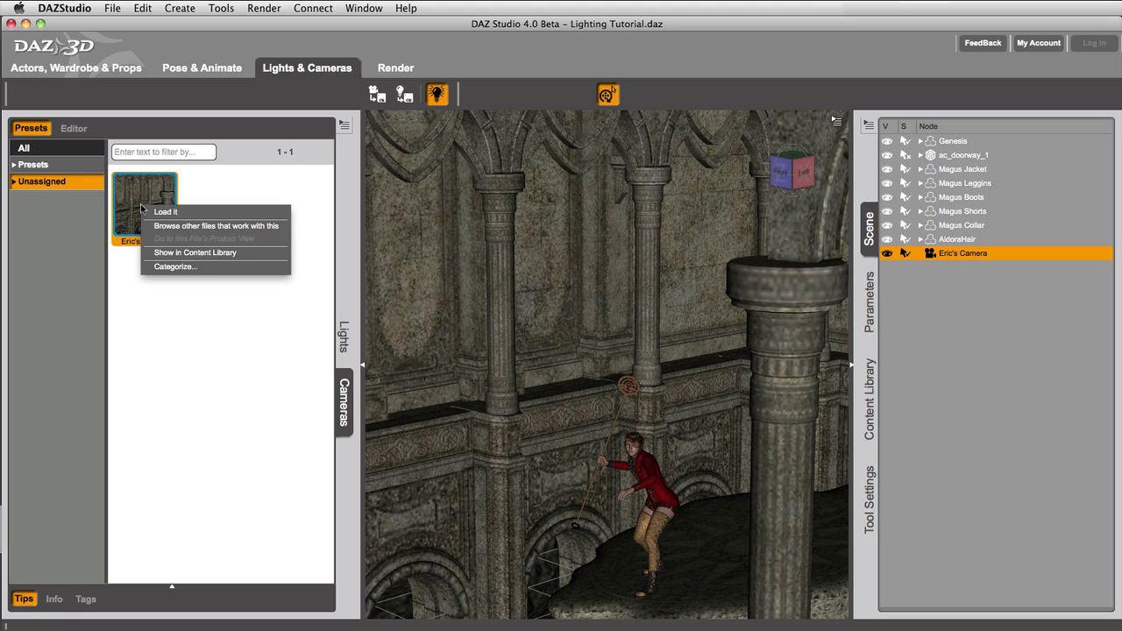
pyautogui.click(191, 266)
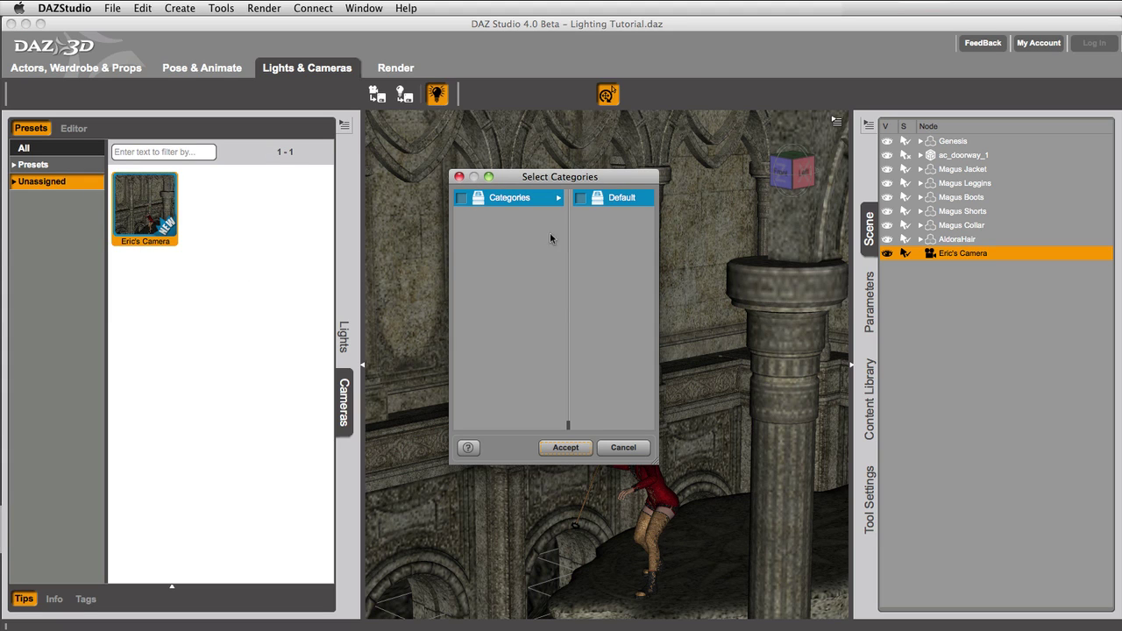
pyautogui.click(624, 200)
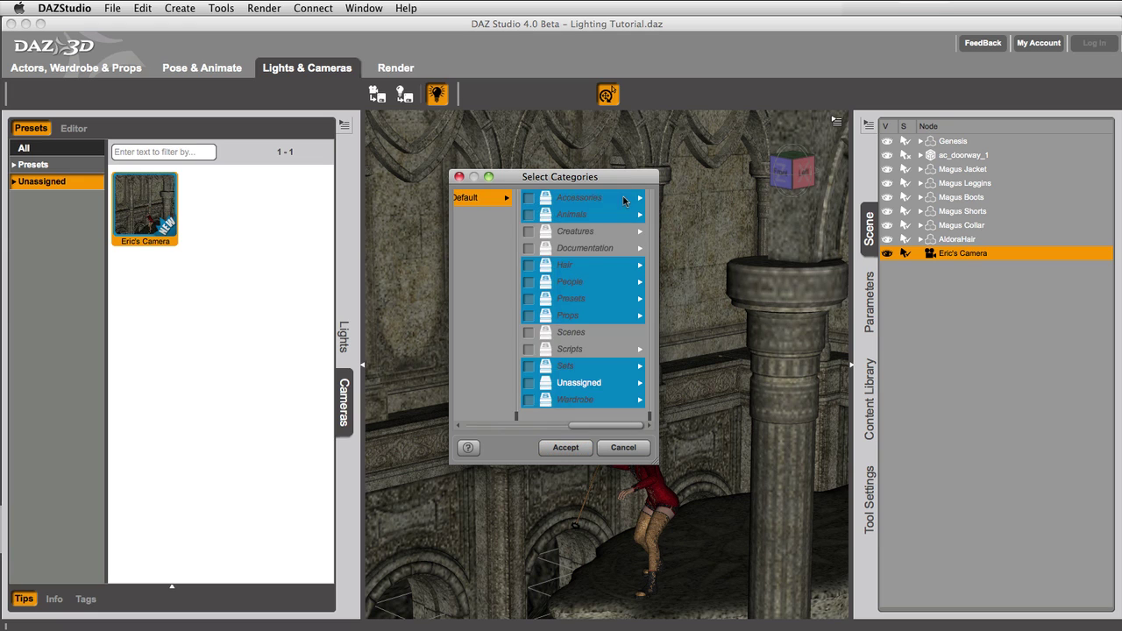
pyautogui.click(579, 298)
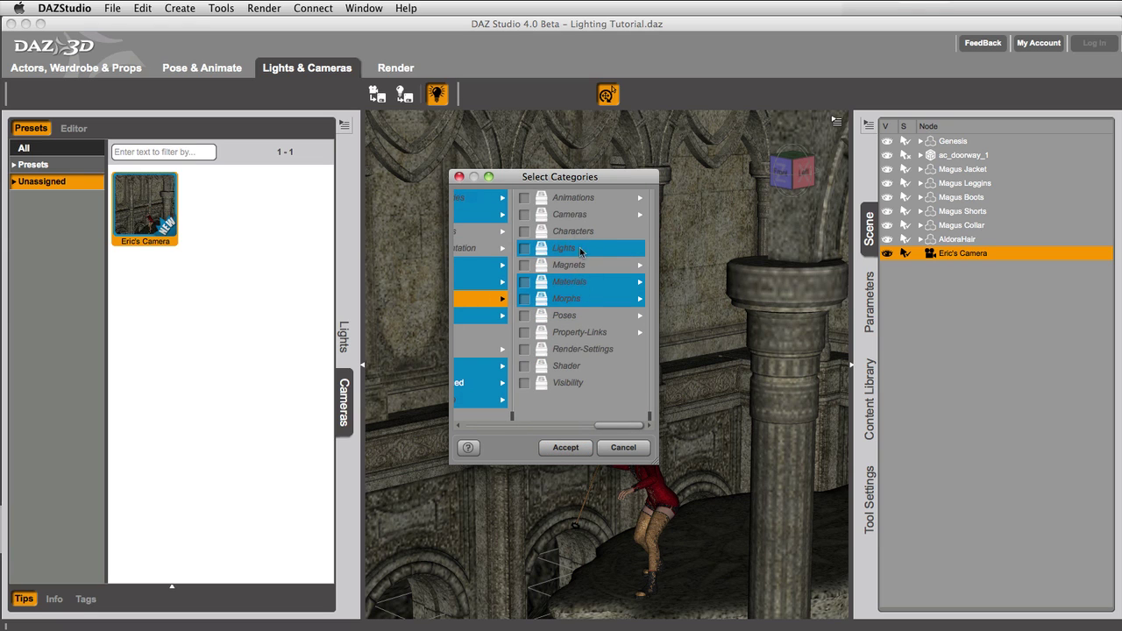
pyautogui.click(574, 217)
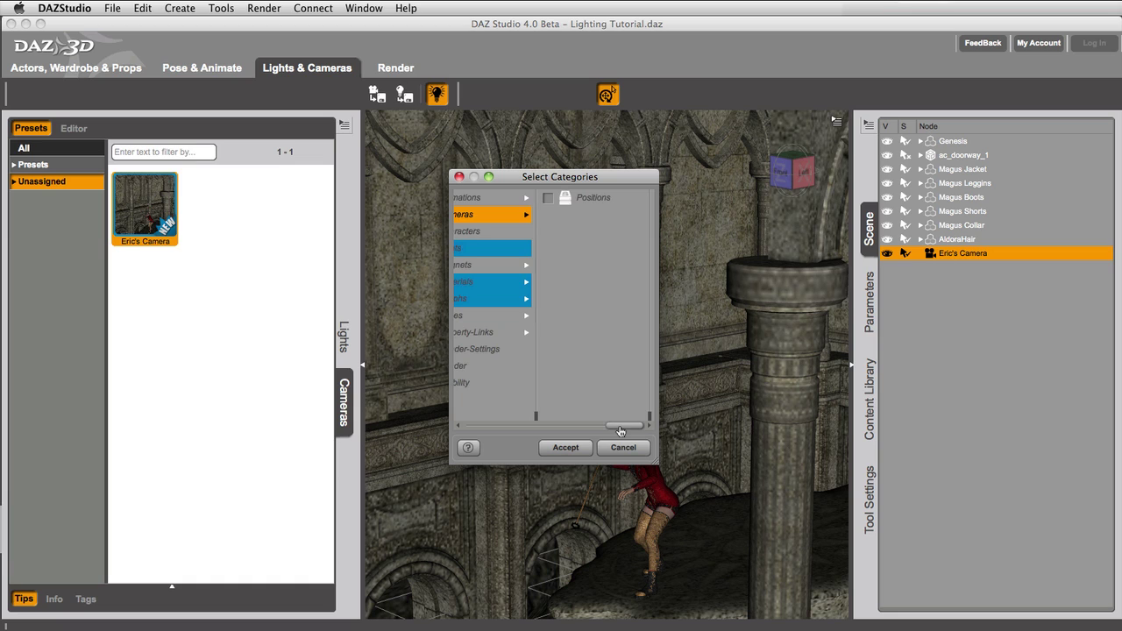
pyautogui.hscroll(-3, 618, 428)
pyautogui.click(495, 214)
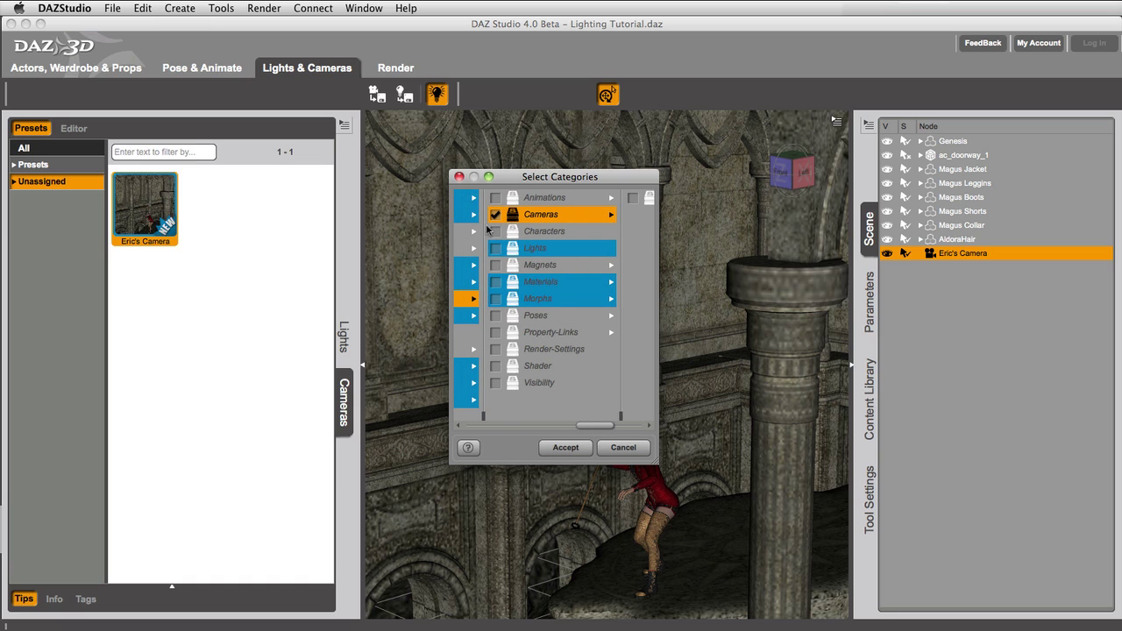
pyautogui.click(567, 448)
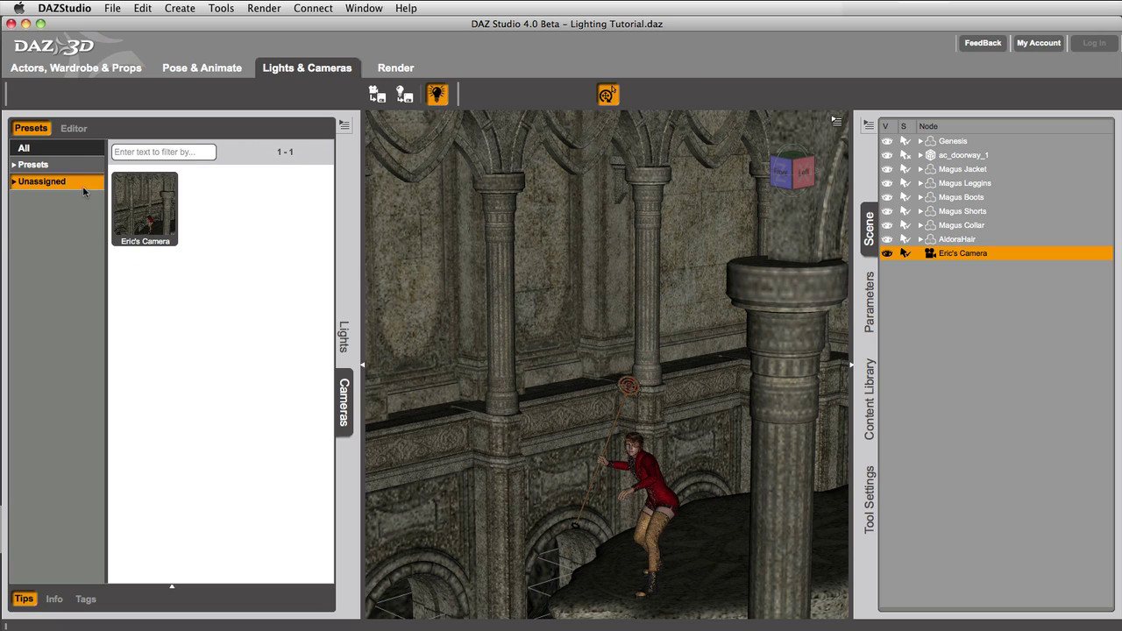
# Step: Open the Presets category and view Info details for Camera5, then Eric's Camera
pyautogui.click(65, 165)
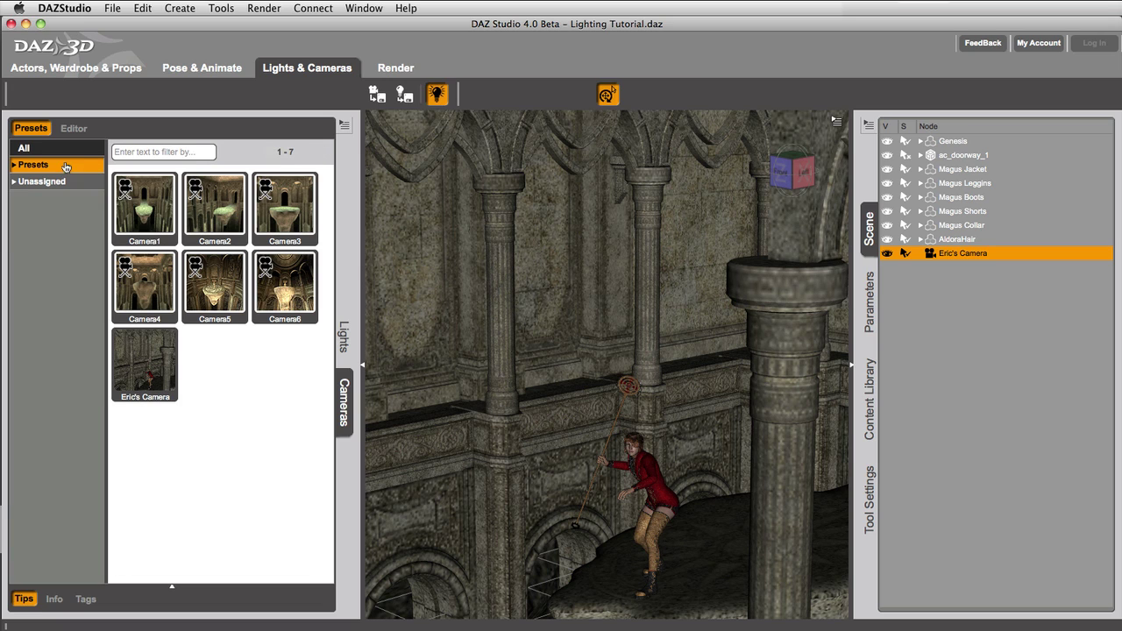
pyautogui.click(220, 290)
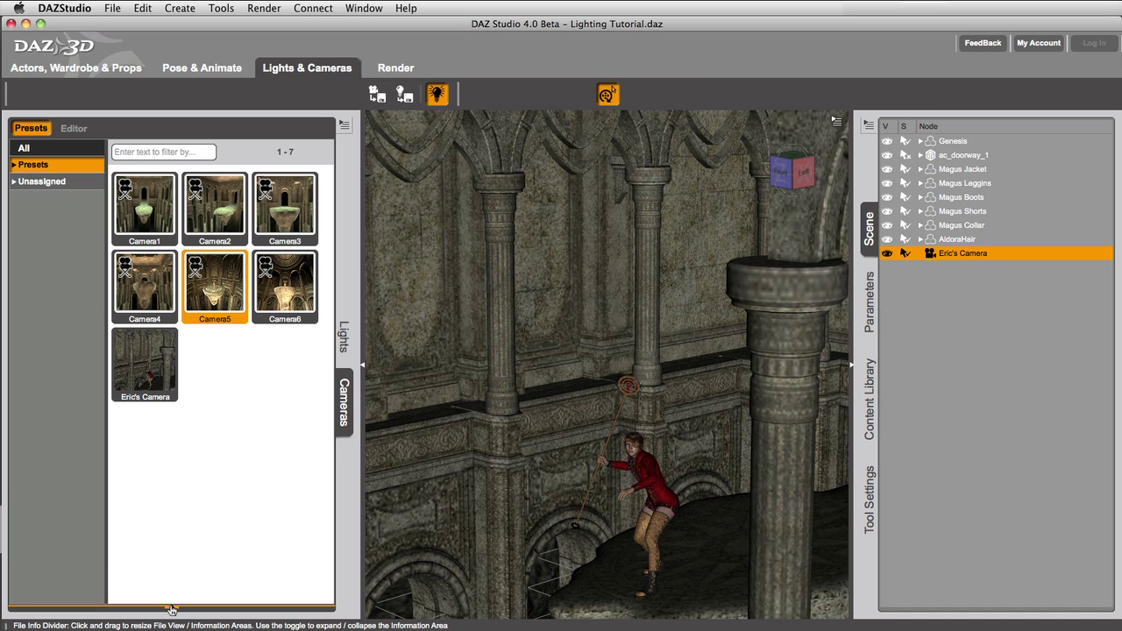
pyautogui.click(171, 587)
pyautogui.click(56, 446)
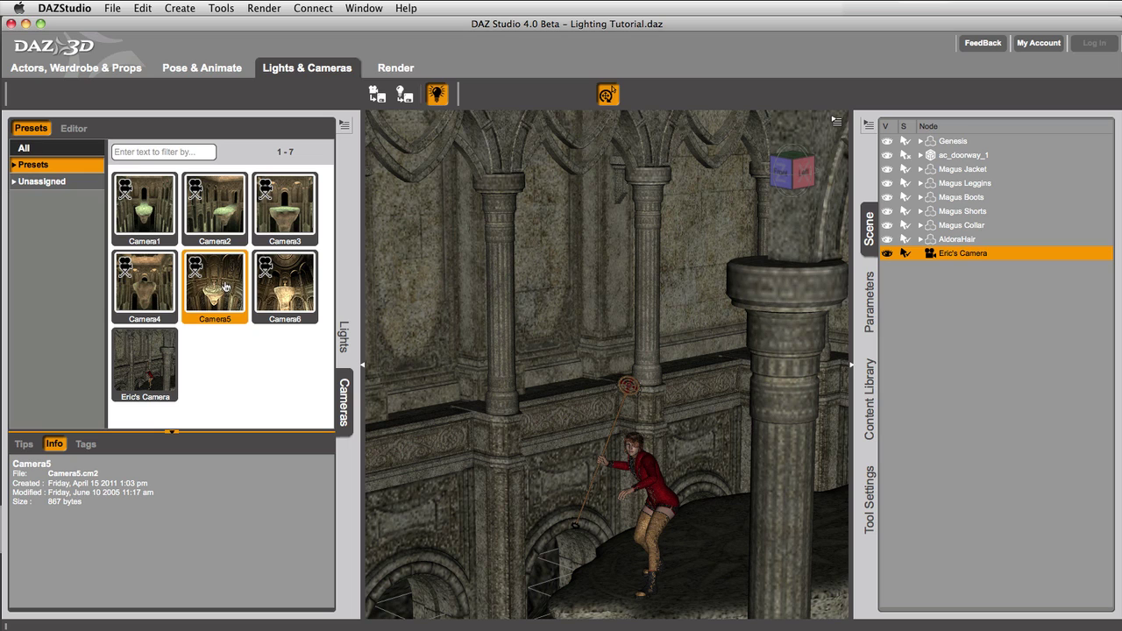
pyautogui.click(168, 369)
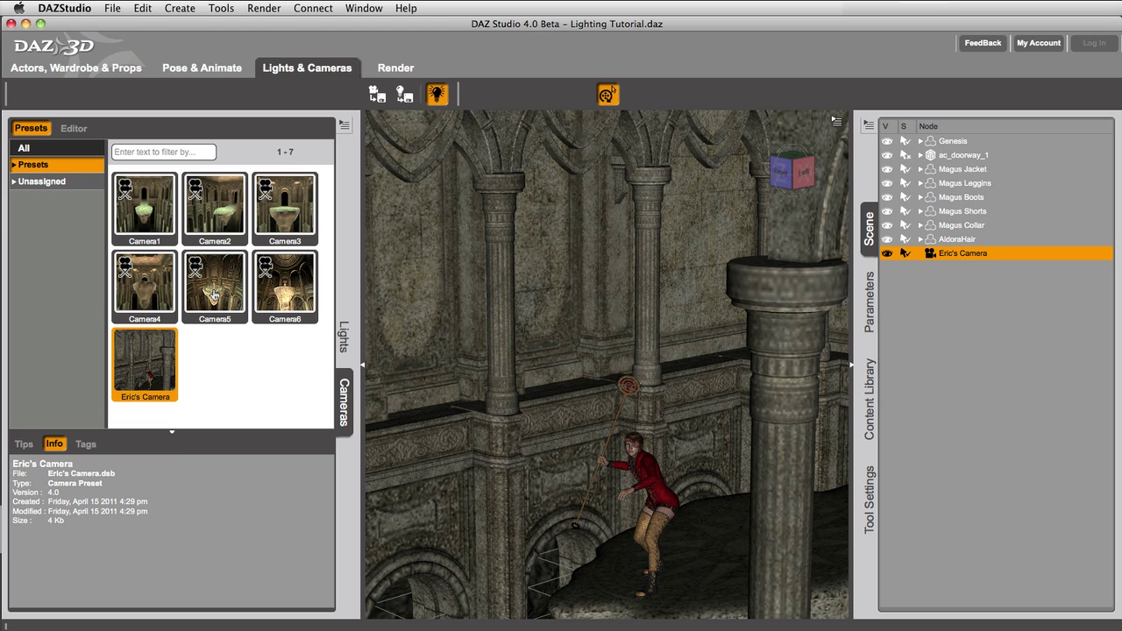
# Step: Load Camera4, then the Eric's Camera preset, and look through Eric's Camera in the viewport
pyautogui.doubleClick(154, 286)
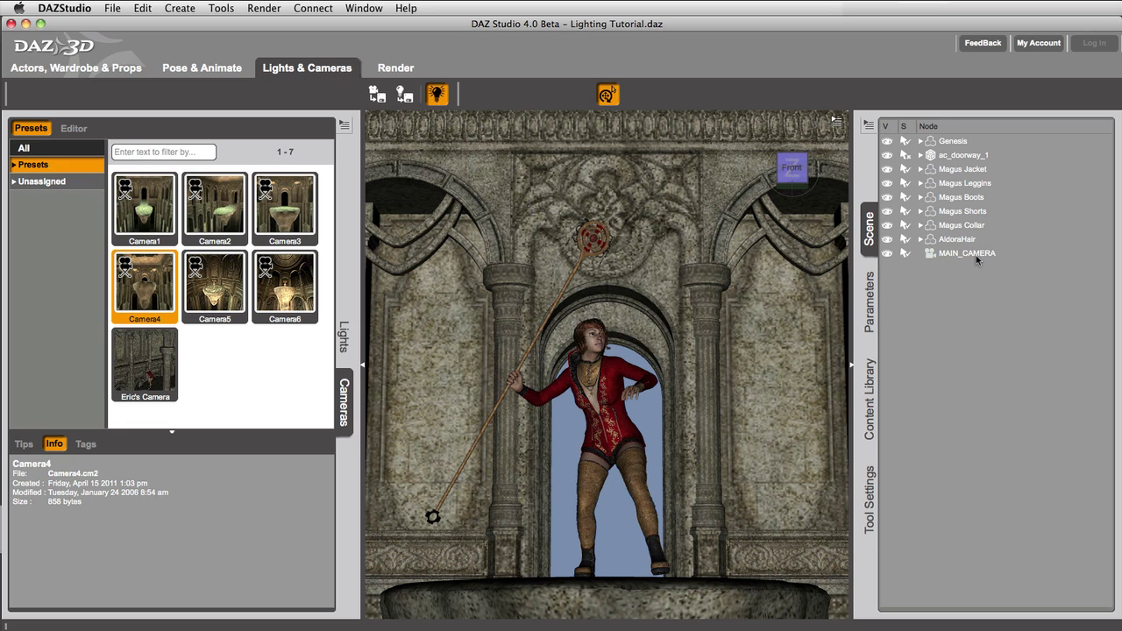
pyautogui.moveTo(794, 145)
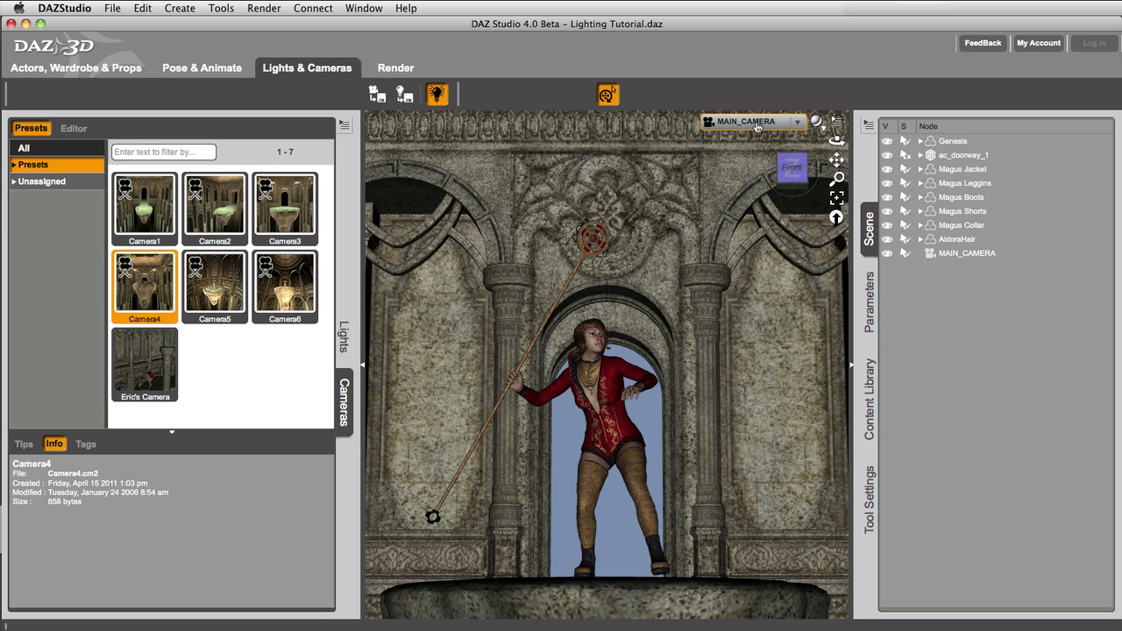
pyautogui.doubleClick(143, 368)
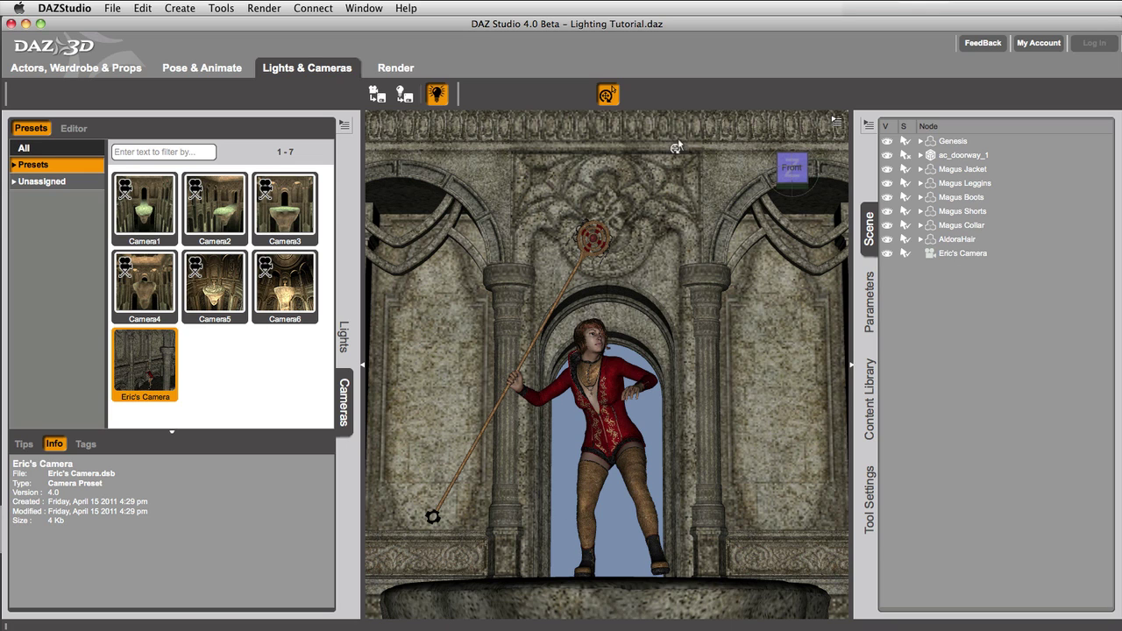
pyautogui.click(772, 125)
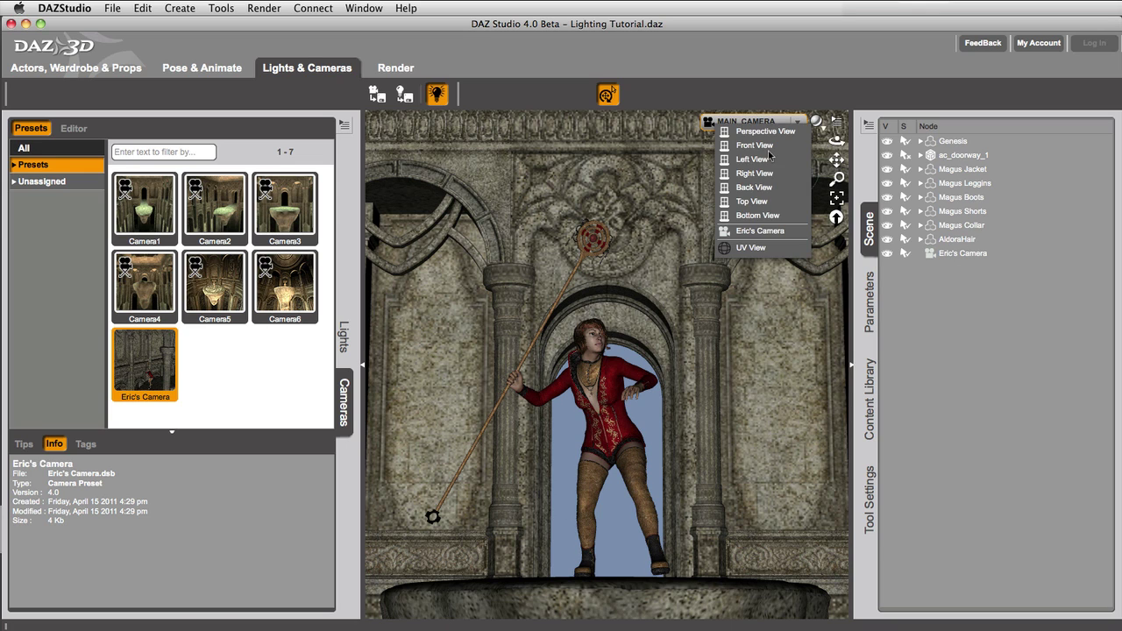
pyautogui.click(767, 232)
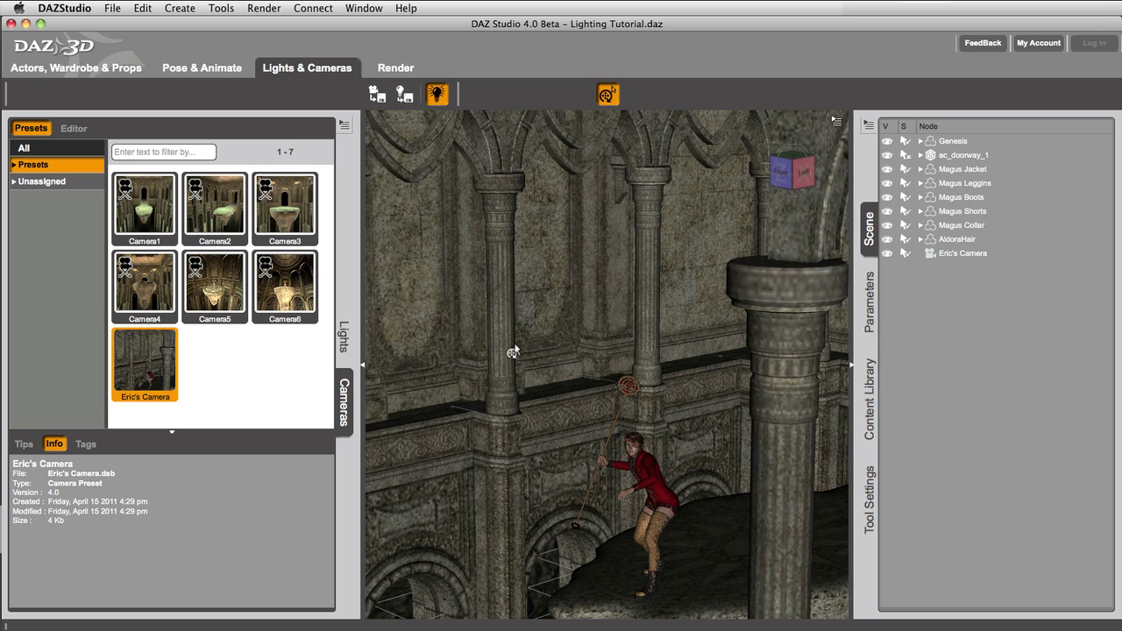
# Step: Create a new camera named Eric's Camera 2 from the Cameras pane
pyautogui.click(63, 128)
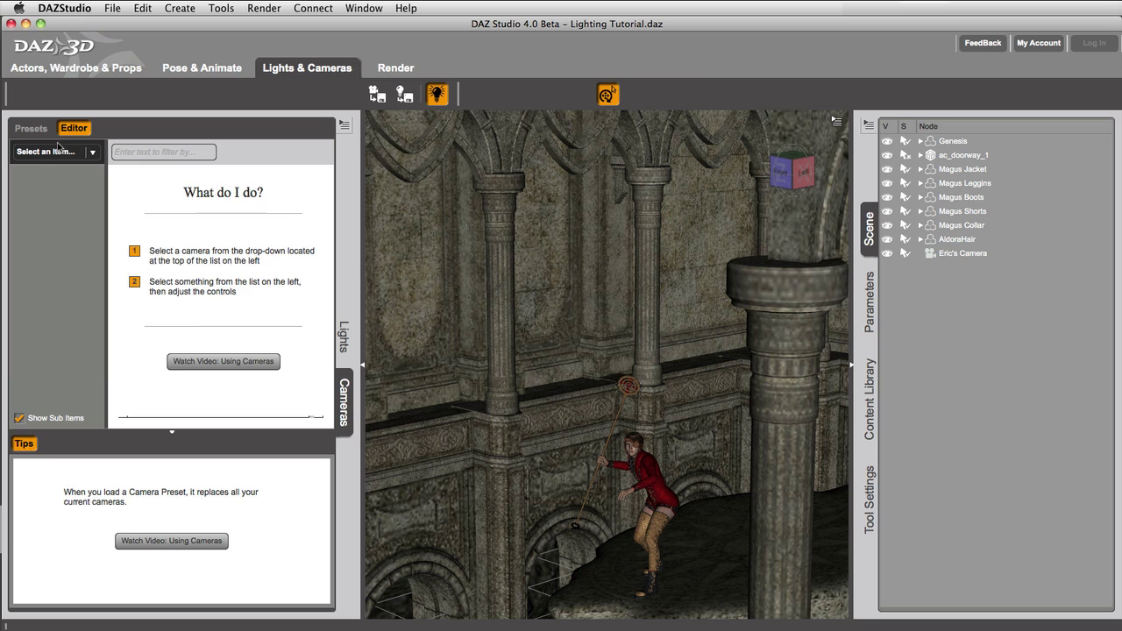
pyautogui.click(57, 150)
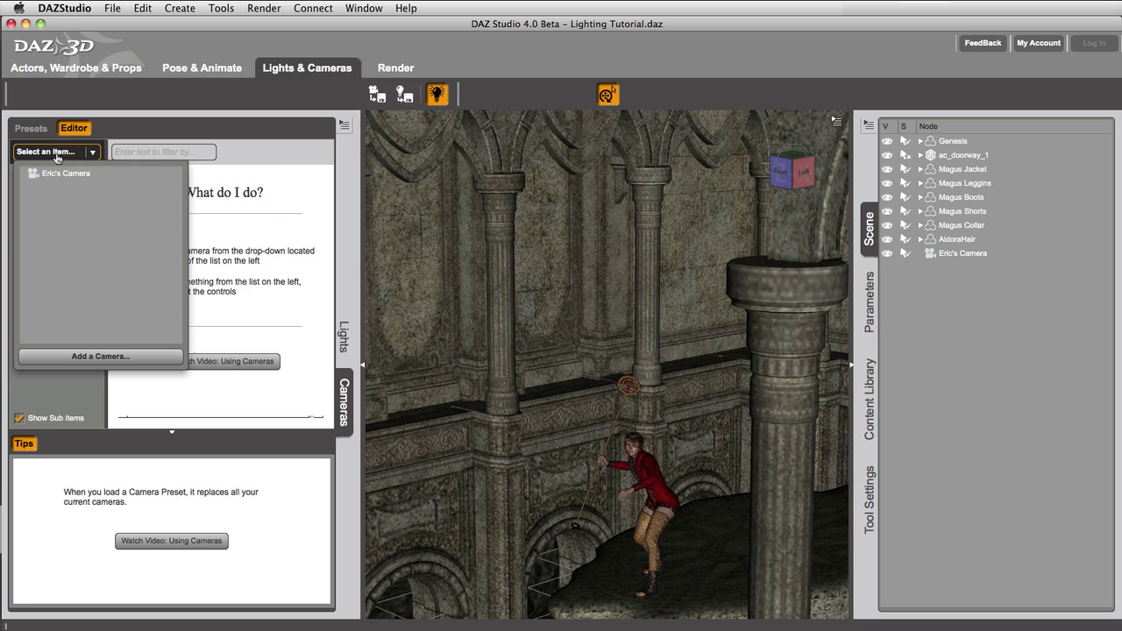
pyautogui.click(97, 356)
pyautogui.moveTo(510, 310); pyautogui.dragTo(423, 310)
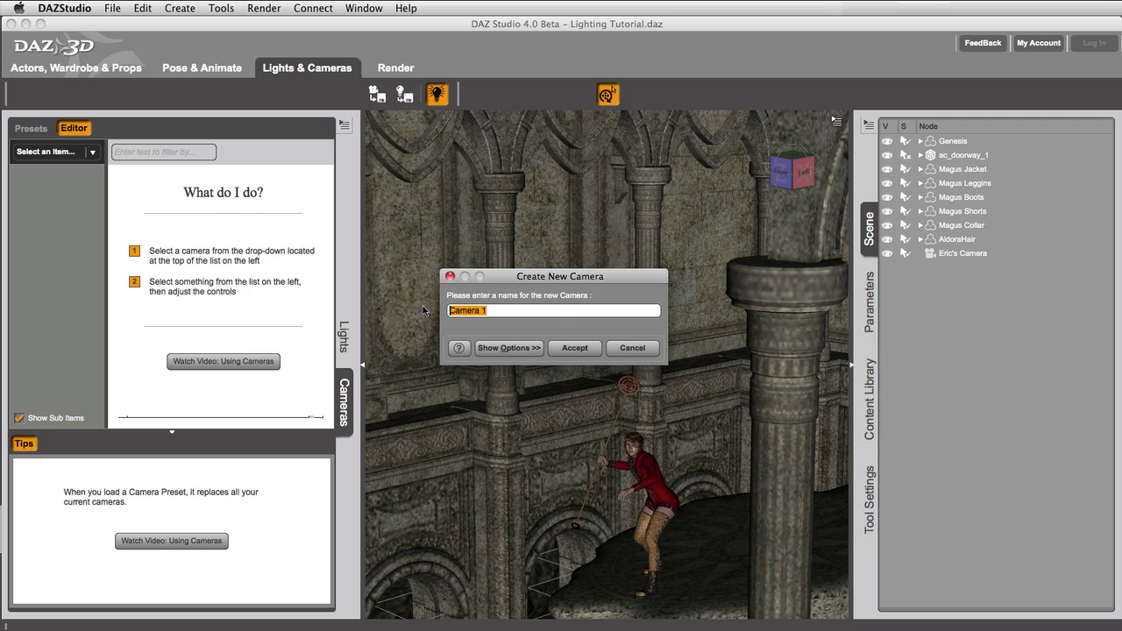
pyautogui.write('St')
pyautogui.press('Return')
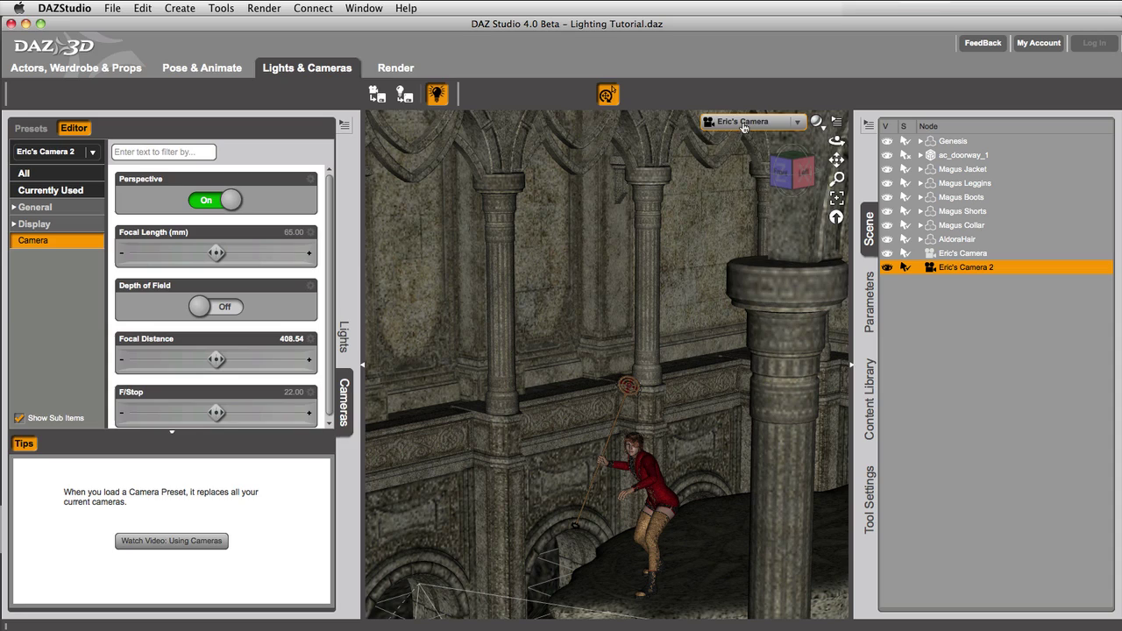
# Step: Look through Eric's Camera 2 in the viewport with the front view
pyautogui.click(743, 122)
pyautogui.click(728, 246)
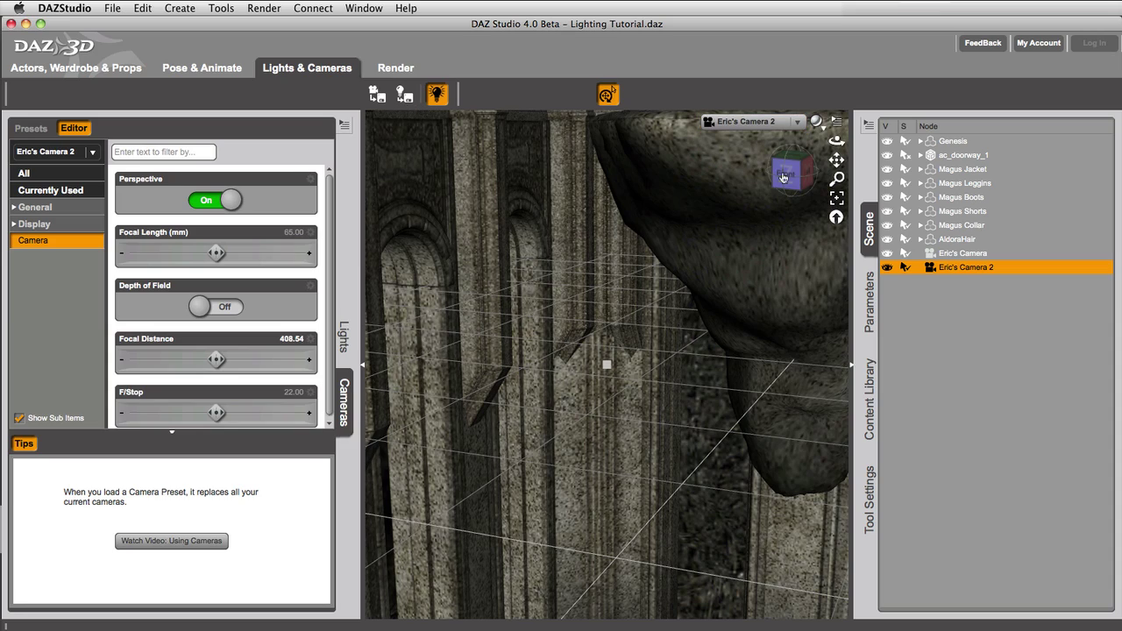
pyautogui.click(782, 177)
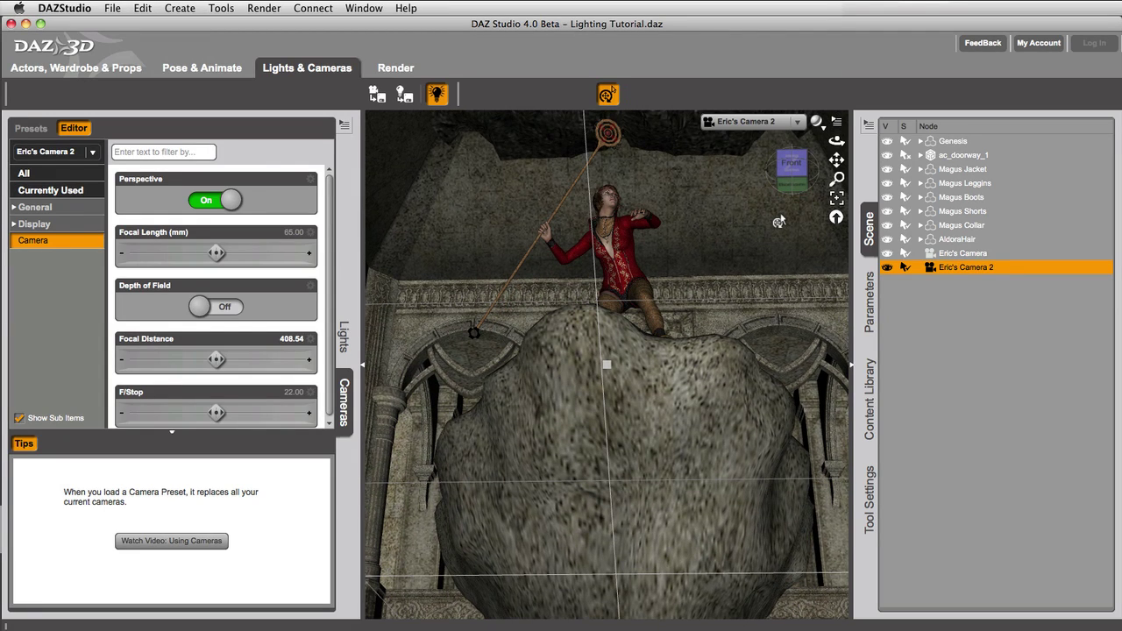
# Step: Save a camera preset including All Cameras under the name 'Two Cameras'
pyautogui.click(377, 99)
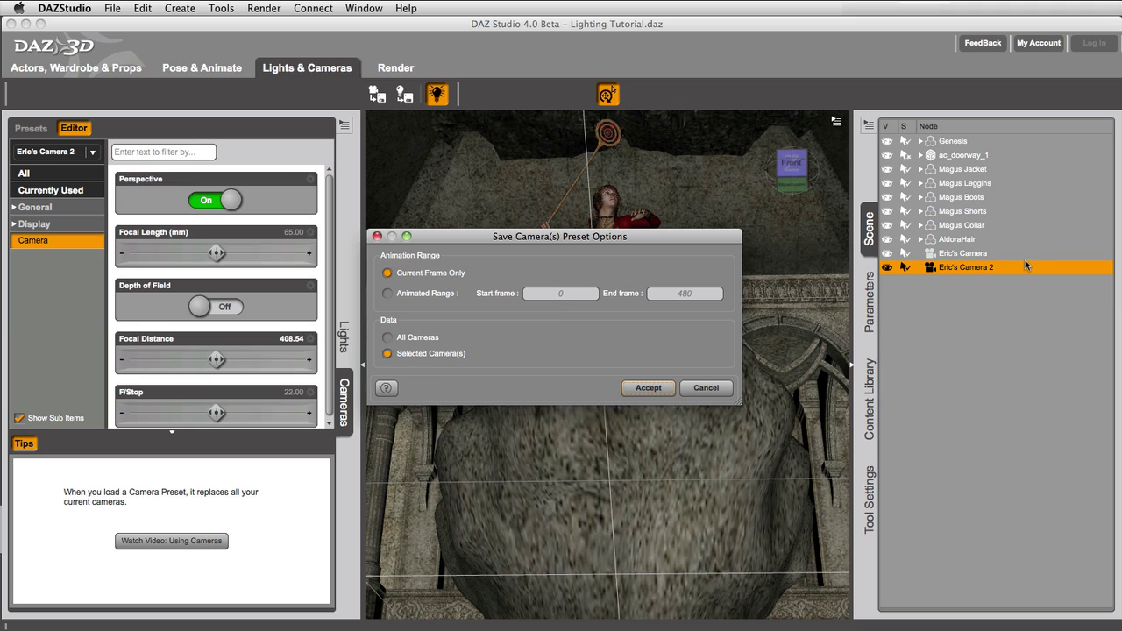
pyautogui.click(386, 337)
pyautogui.click(641, 392)
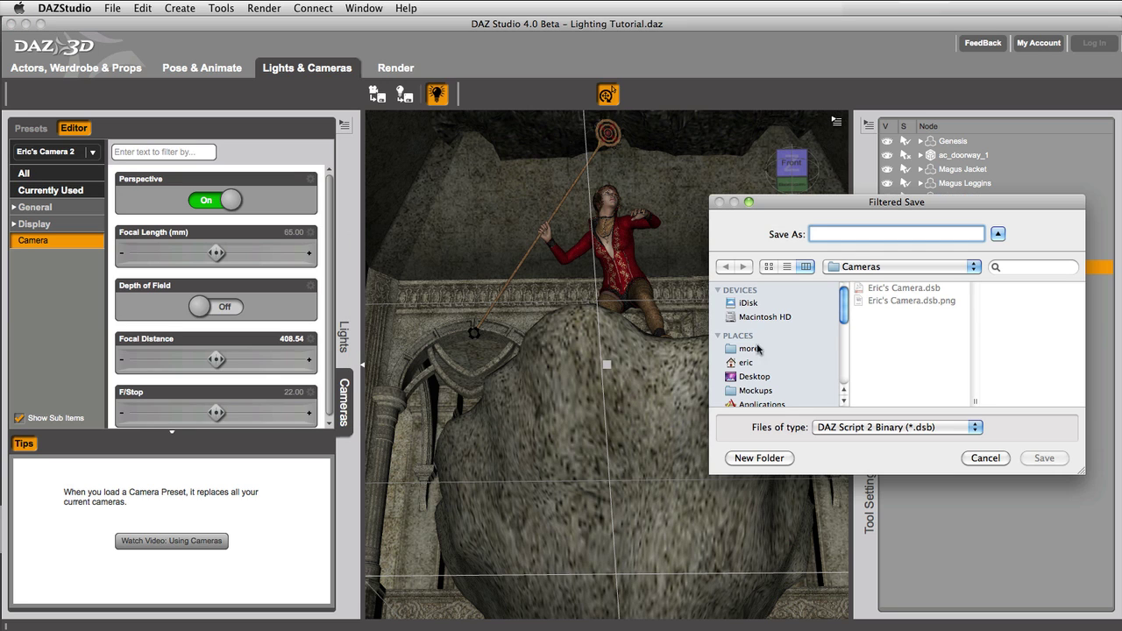
pyautogui.write('T')
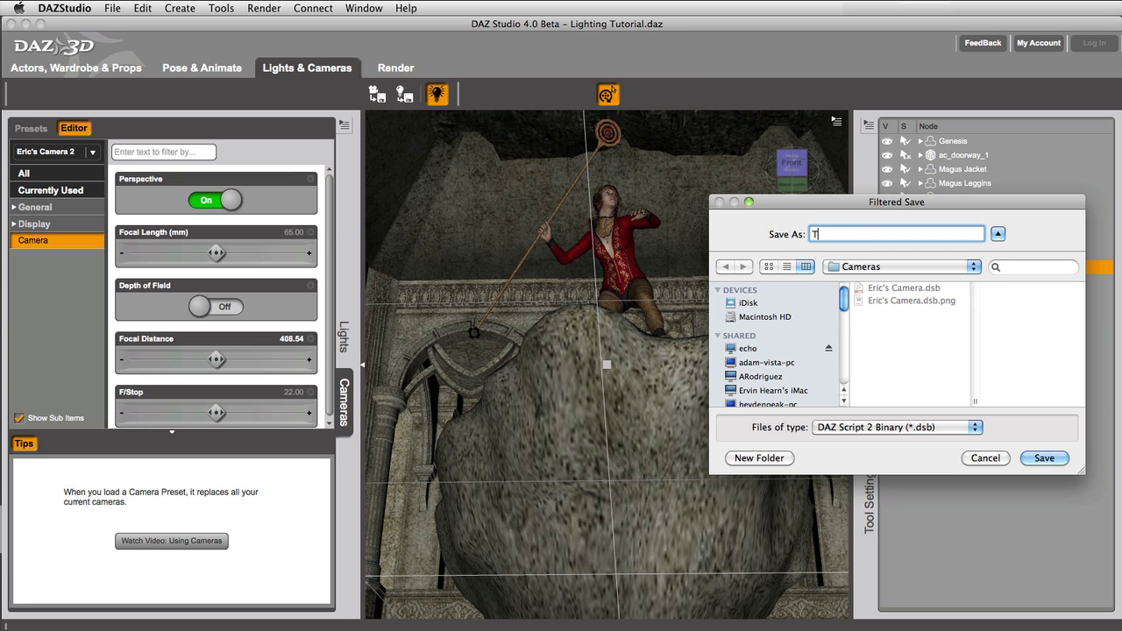
pyautogui.write('wo Cameras')
pyautogui.press('Return')
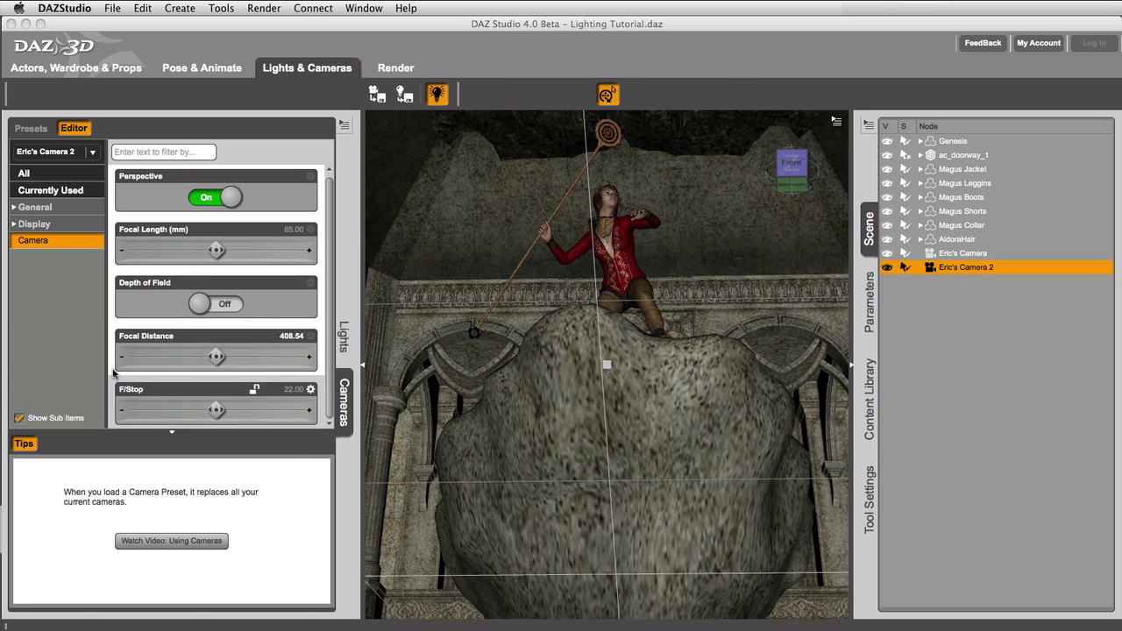
# Step: Show the Unassigned presets and remove Eric's Camera 2 and Eric's Camera from the scene
pyautogui.click(32, 129)
pyautogui.click(44, 182)
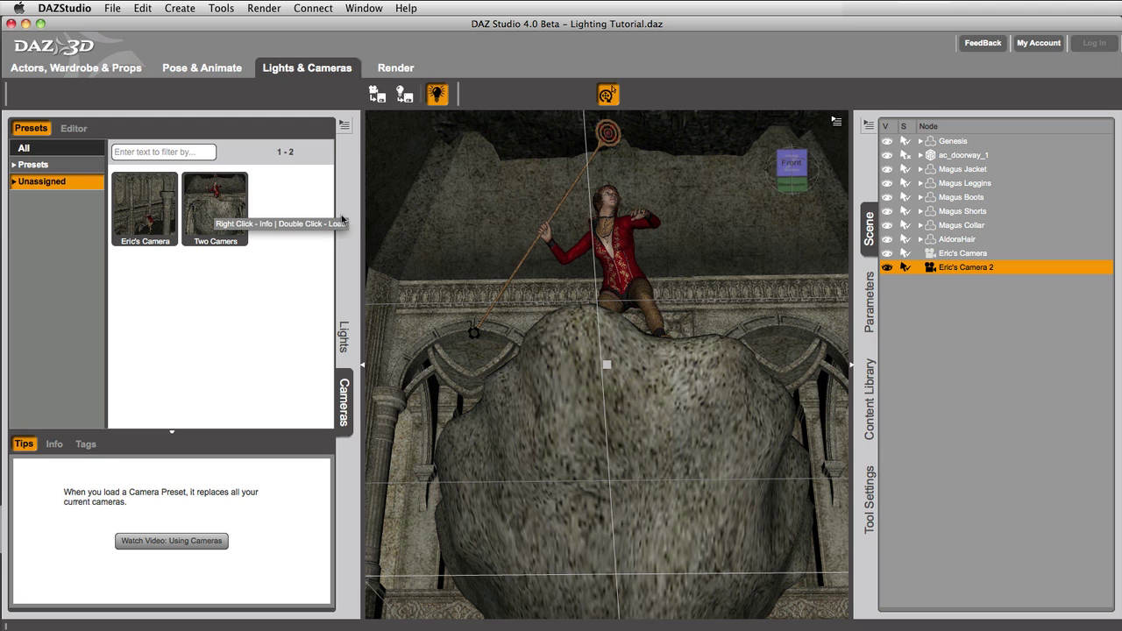
pyautogui.rightClick(959, 270)
pyautogui.click(969, 275)
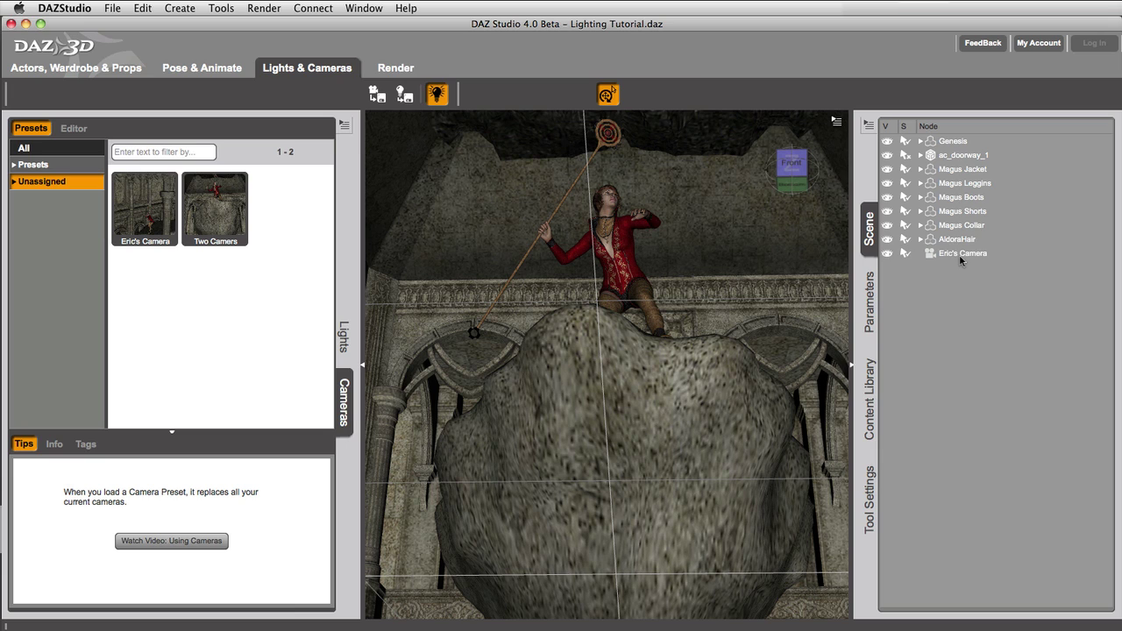
pyautogui.click(959, 255)
pyautogui.rightClick(959, 255)
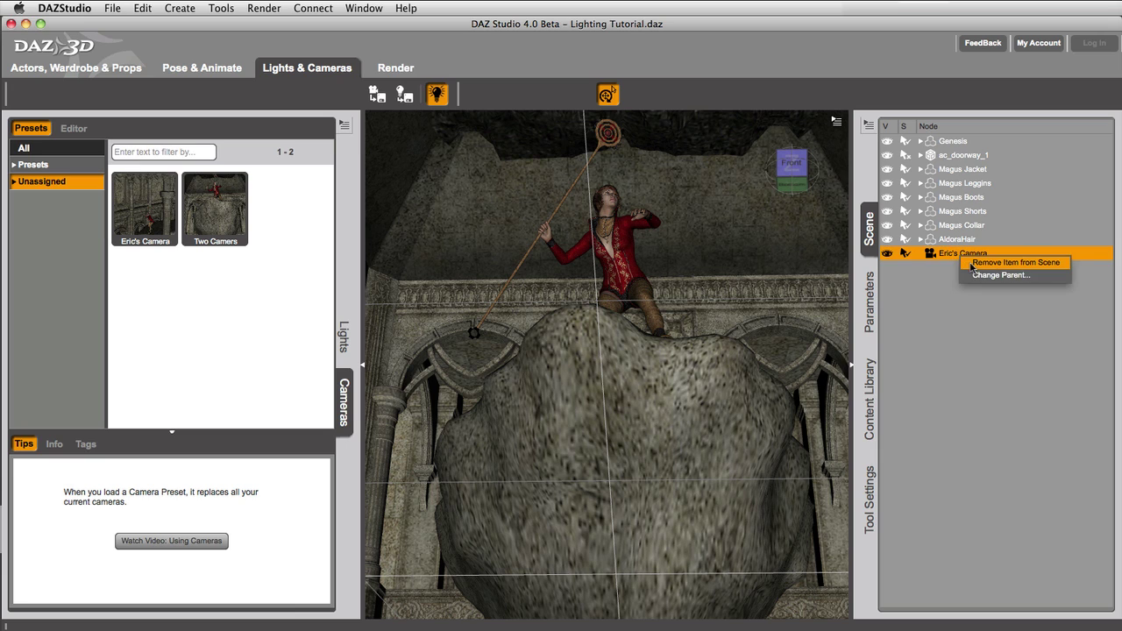
pyautogui.click(968, 264)
# Step: Load the Two Cameras preset and view the scene through Eric's Camera
pyautogui.doubleClick(211, 221)
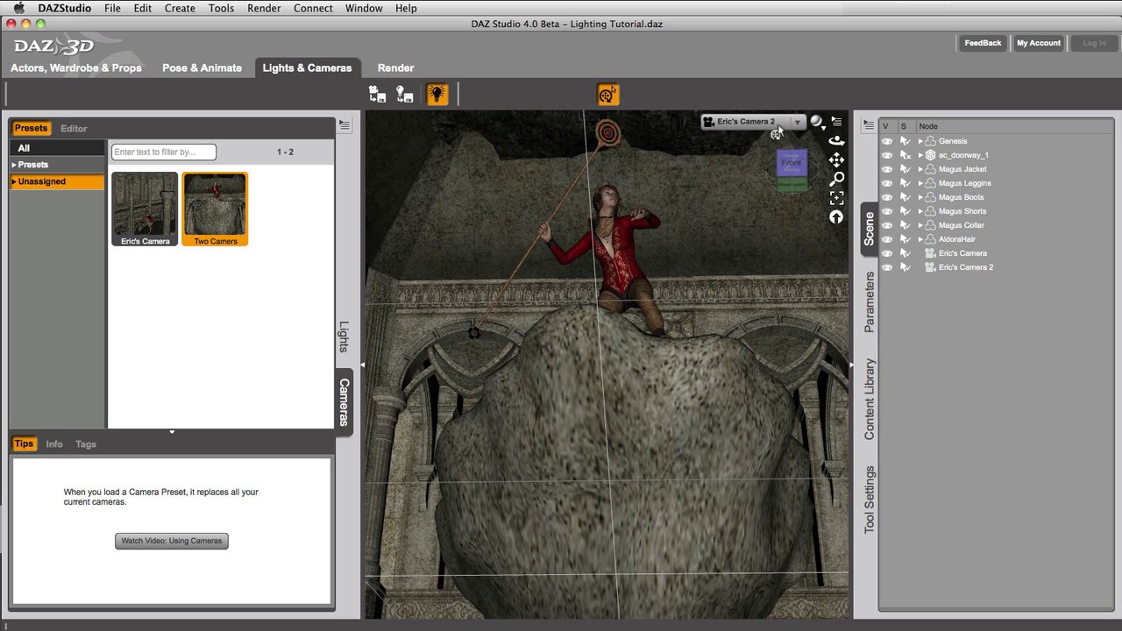
pyautogui.click(777, 123)
pyautogui.click(768, 227)
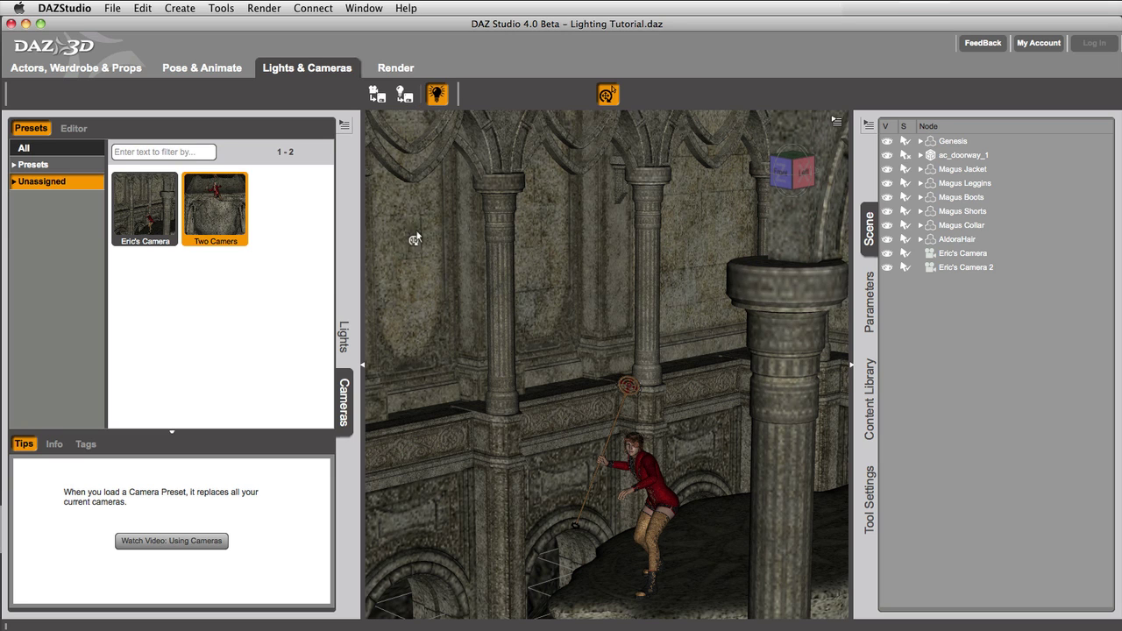
# Step: Load Camera2, then Camera1, set the front view, and collapse the Tips pane
pyautogui.click(83, 166)
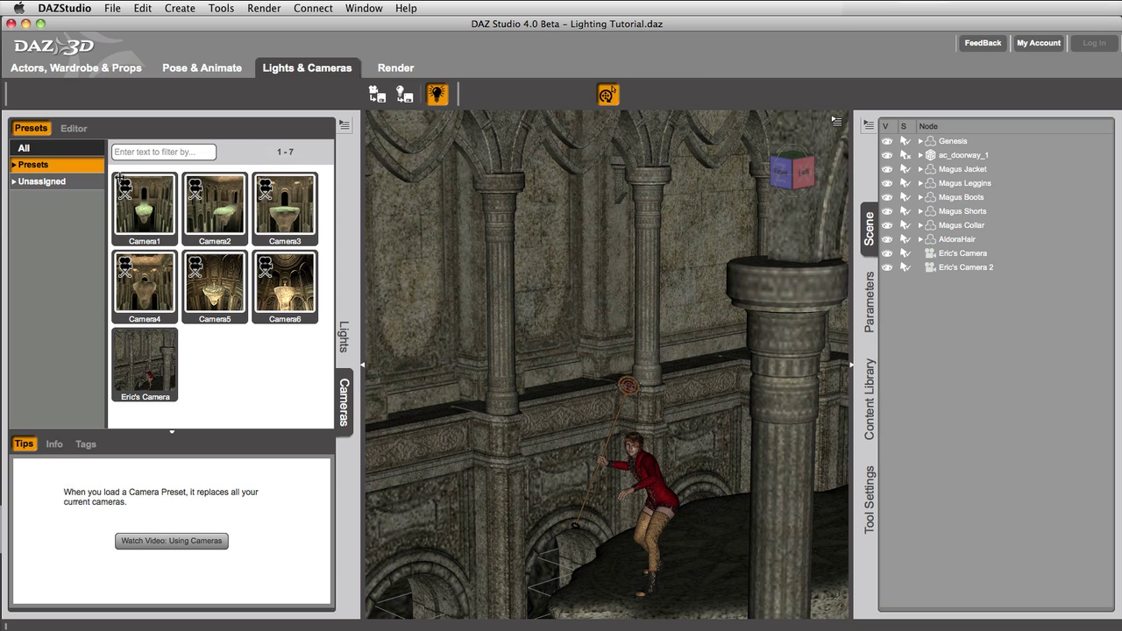
pyautogui.doubleClick(220, 213)
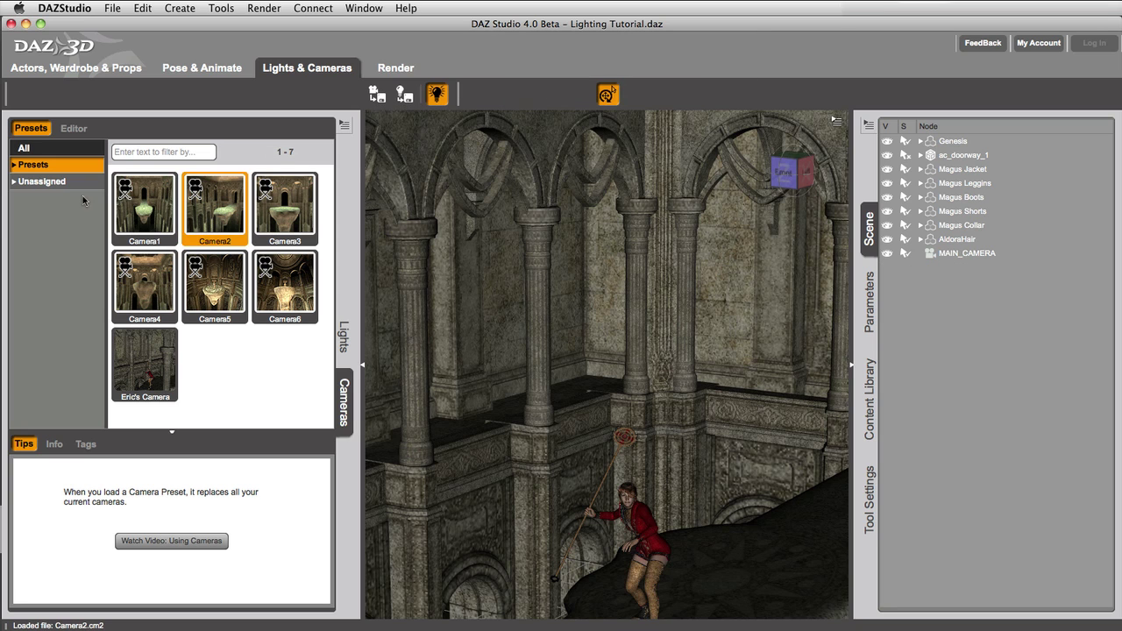
pyautogui.doubleClick(131, 208)
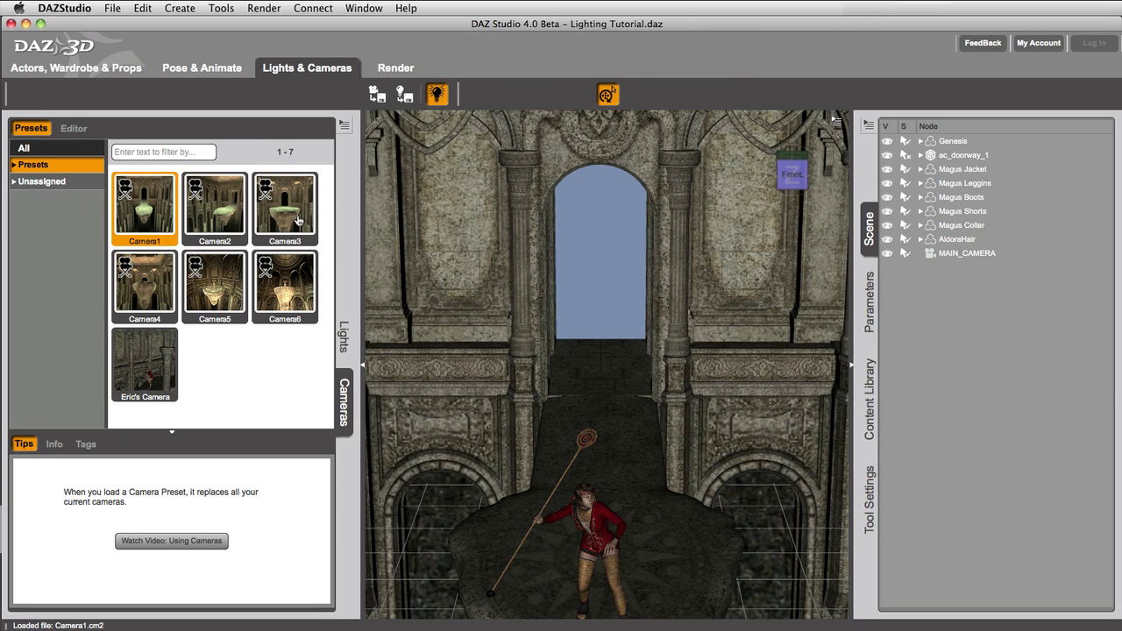
pyautogui.click(794, 178)
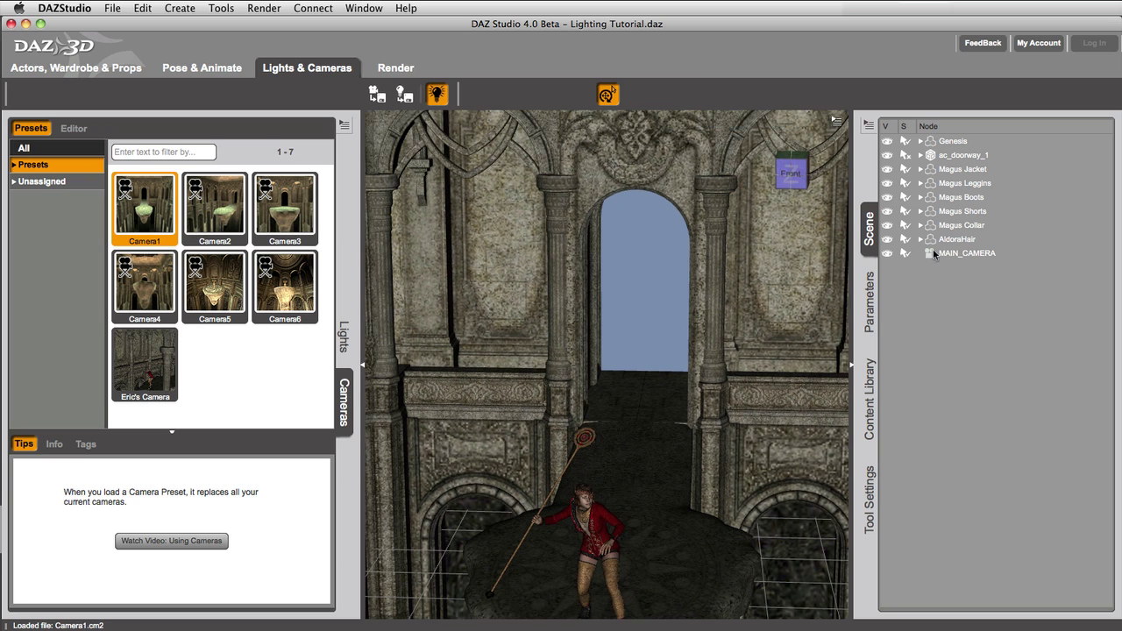
pyautogui.click(172, 435)
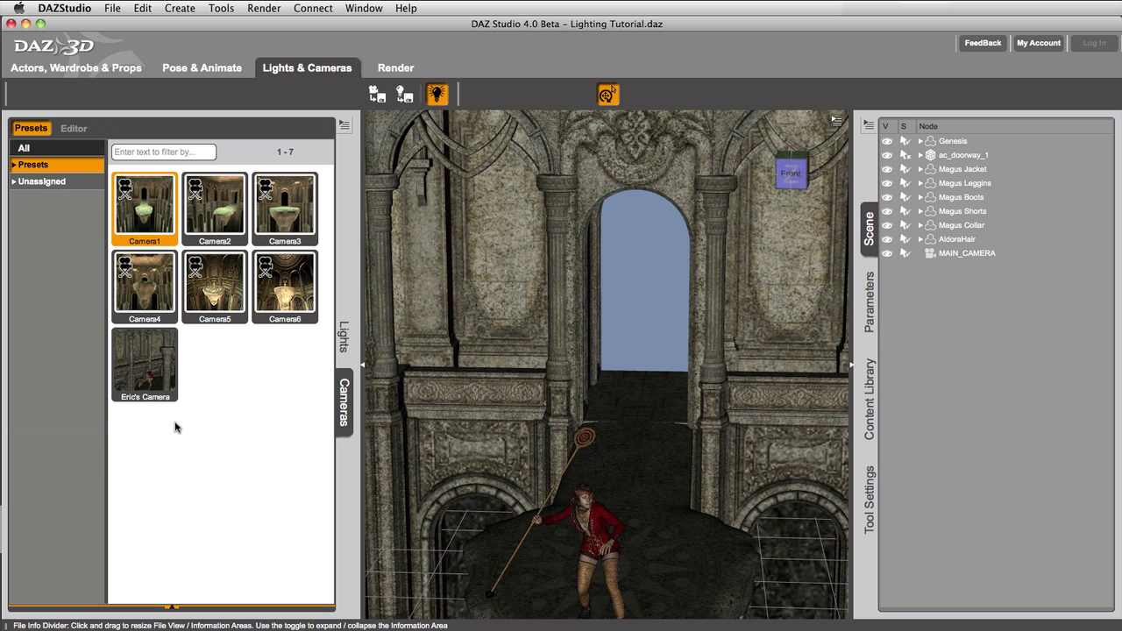
# Step: Load the Eric's Camera preset with Action set to Add and Eric's Camera checked
pyautogui.doubleClick(150, 371)
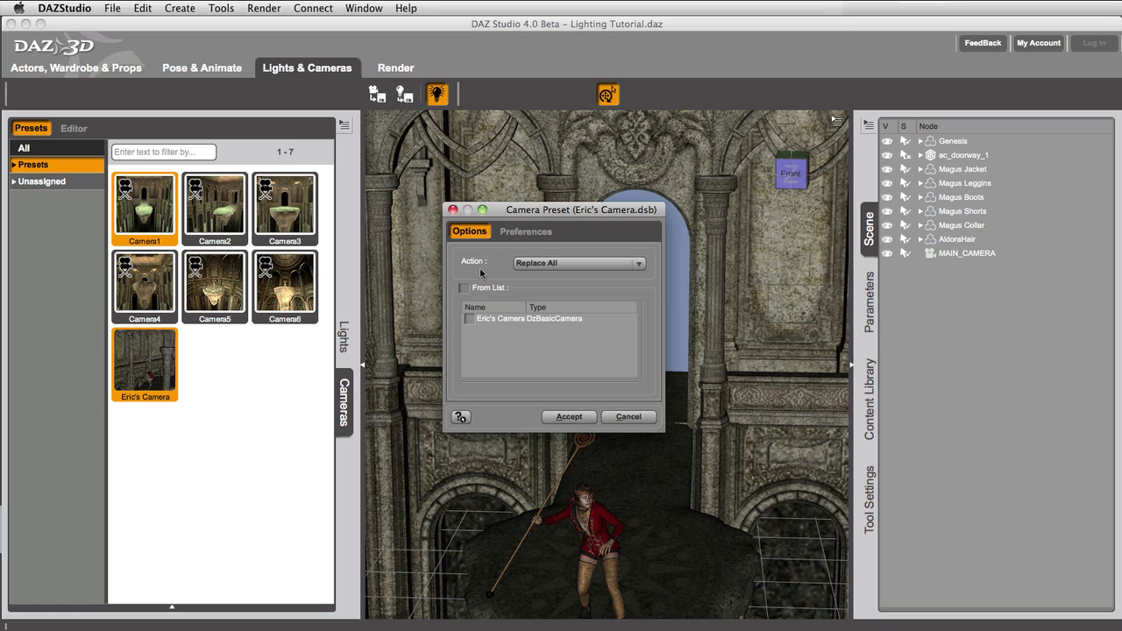
pyautogui.click(539, 263)
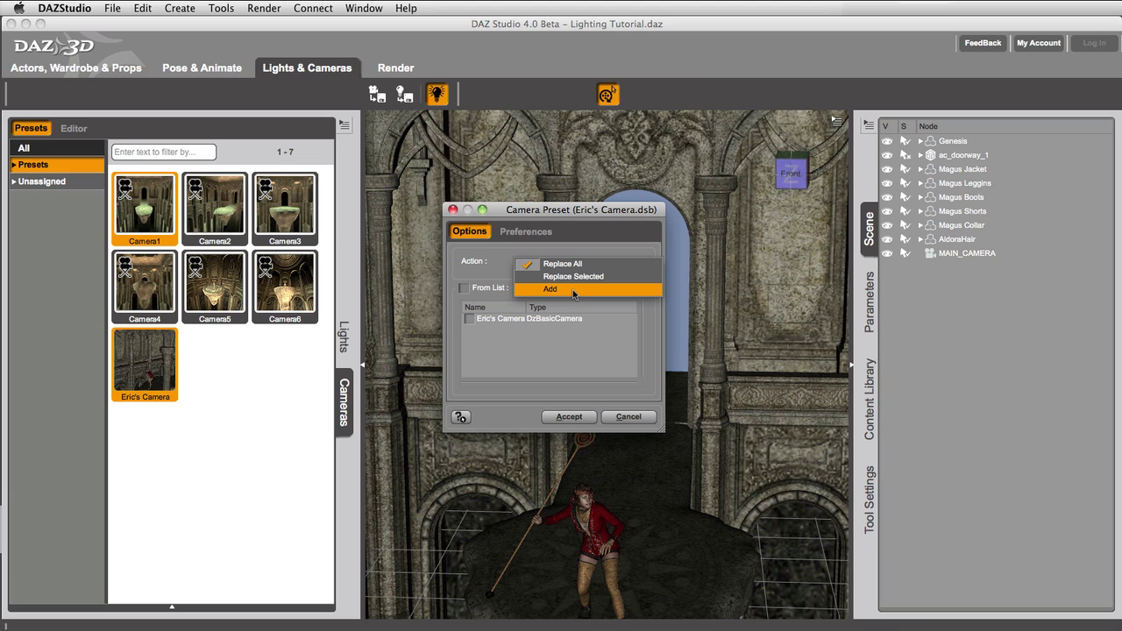
pyautogui.click(572, 290)
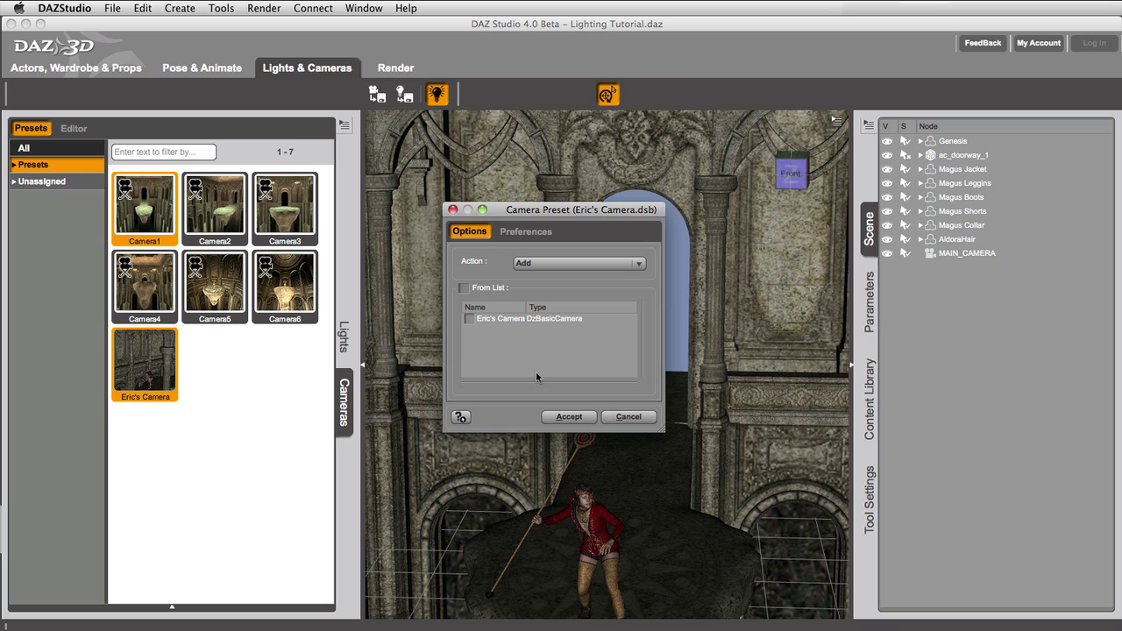
pyautogui.click(469, 318)
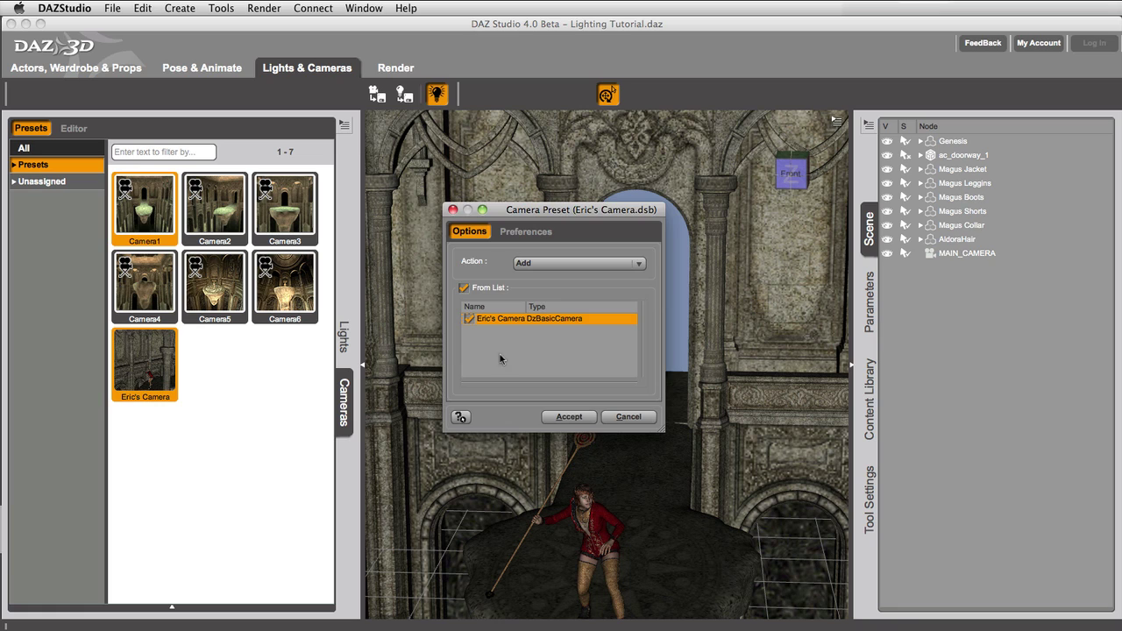
pyautogui.click(568, 417)
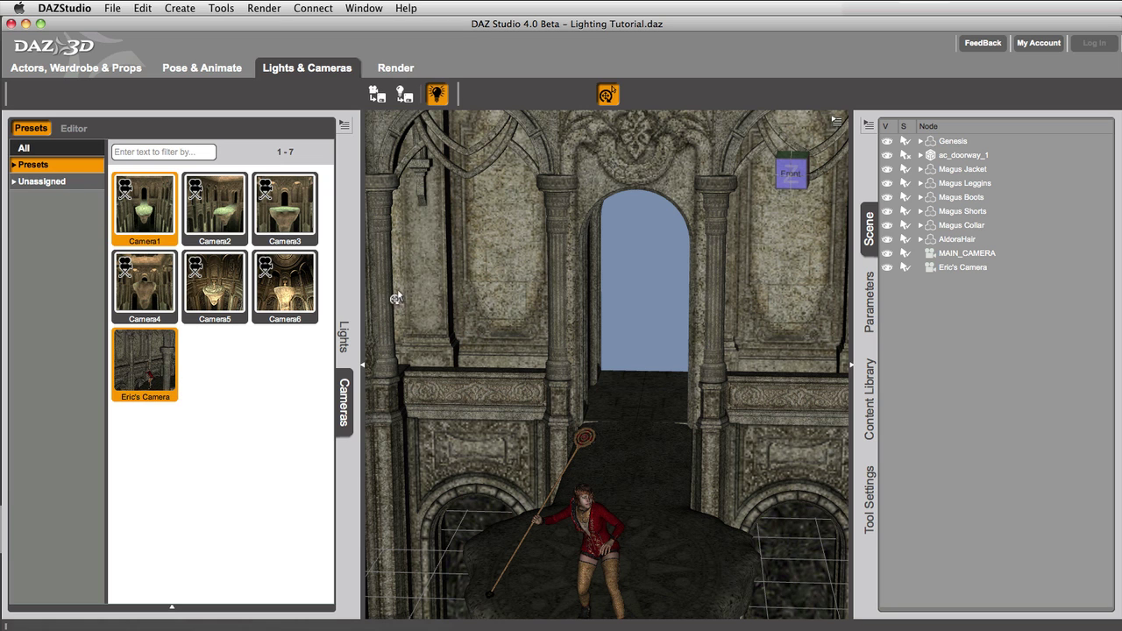
# Step: Orbit the view to an angled perspective of the figure on the ledge
pyautogui.moveTo(788, 178)
pyautogui.moveTo(788, 178); pyautogui.dragTo(837, 178)
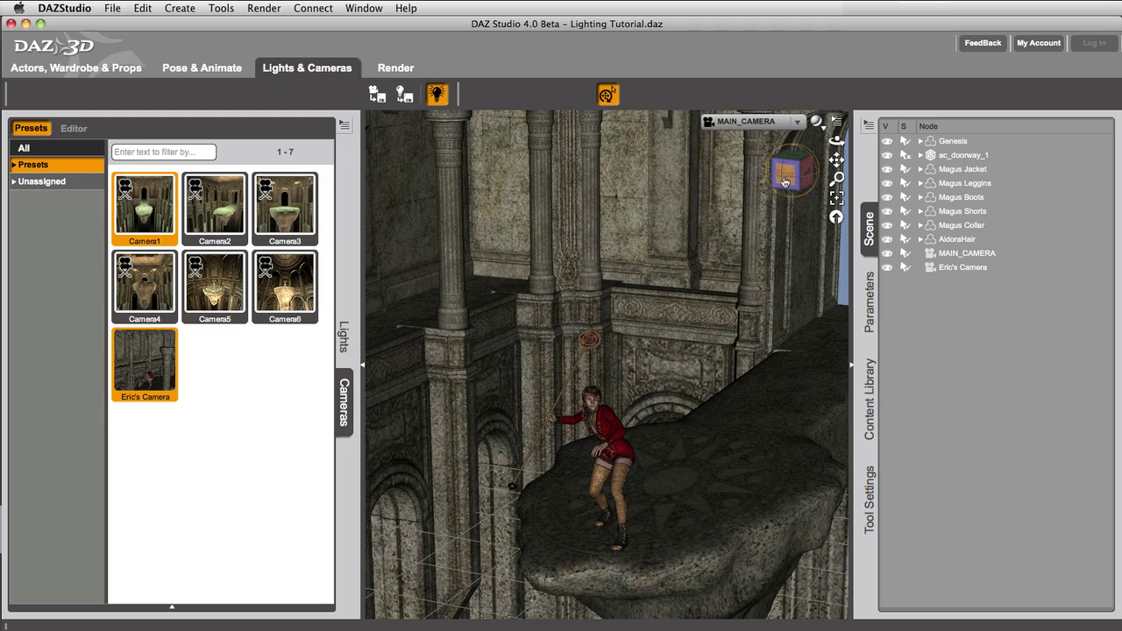
pyautogui.moveTo(787, 179); pyautogui.dragTo(722, 211)
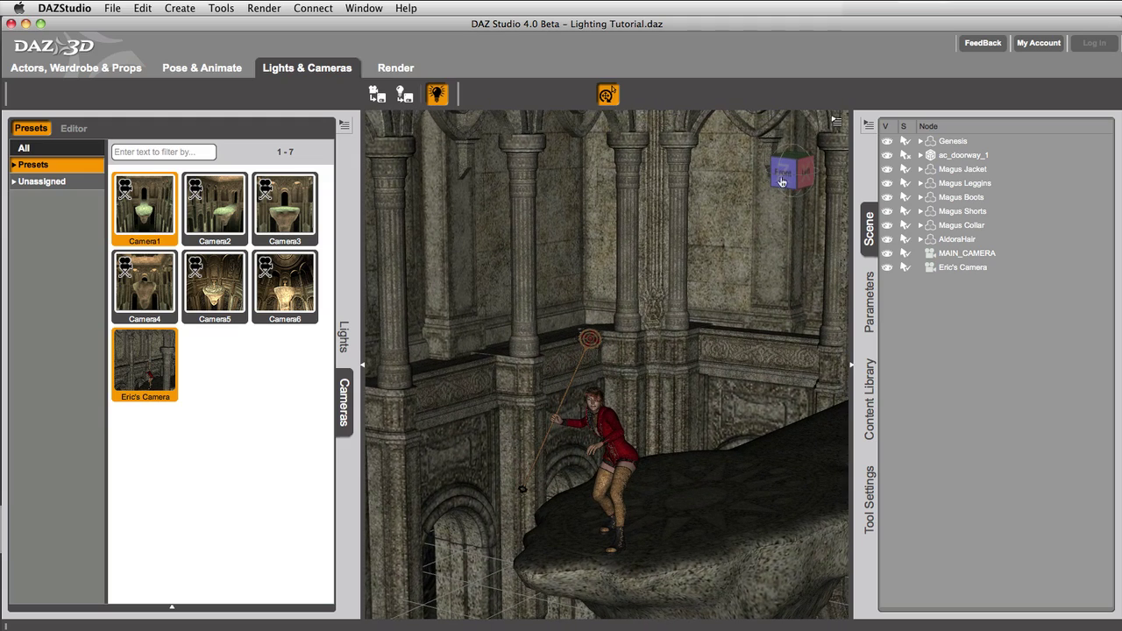